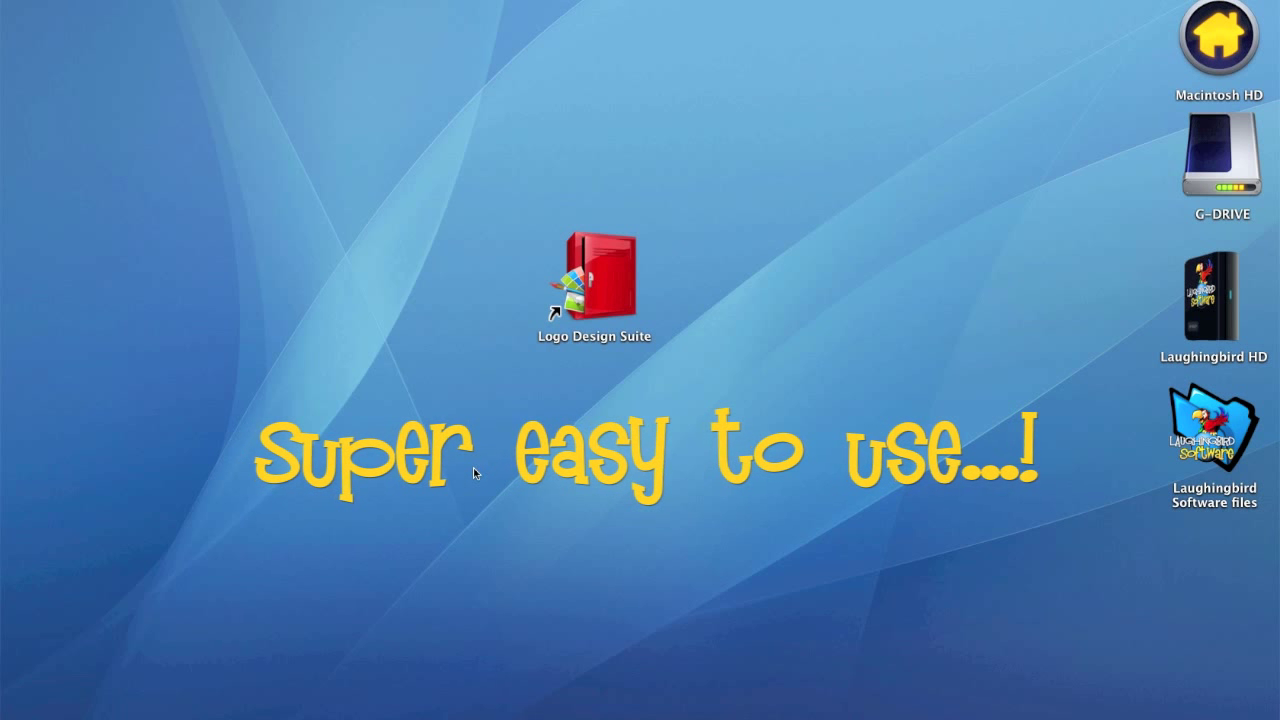
Launch the Logo Design Suite from its desktop icon
click(595, 302)
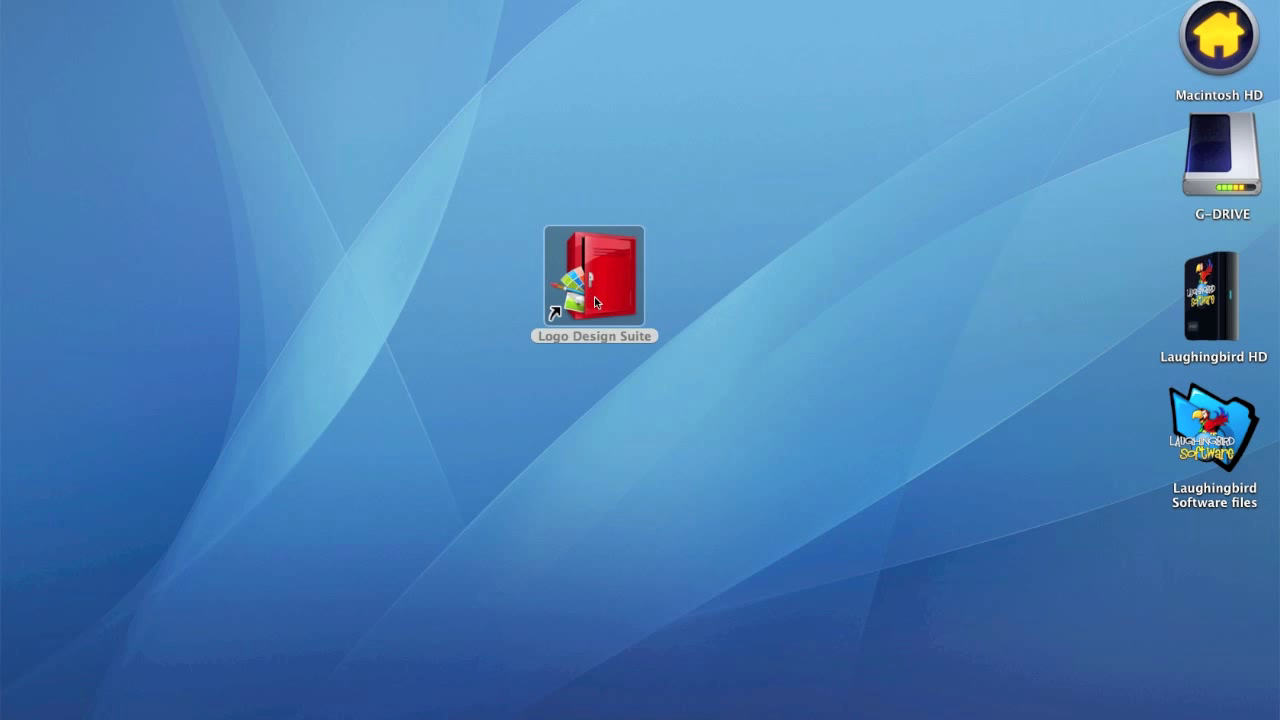
double_click(592, 297)
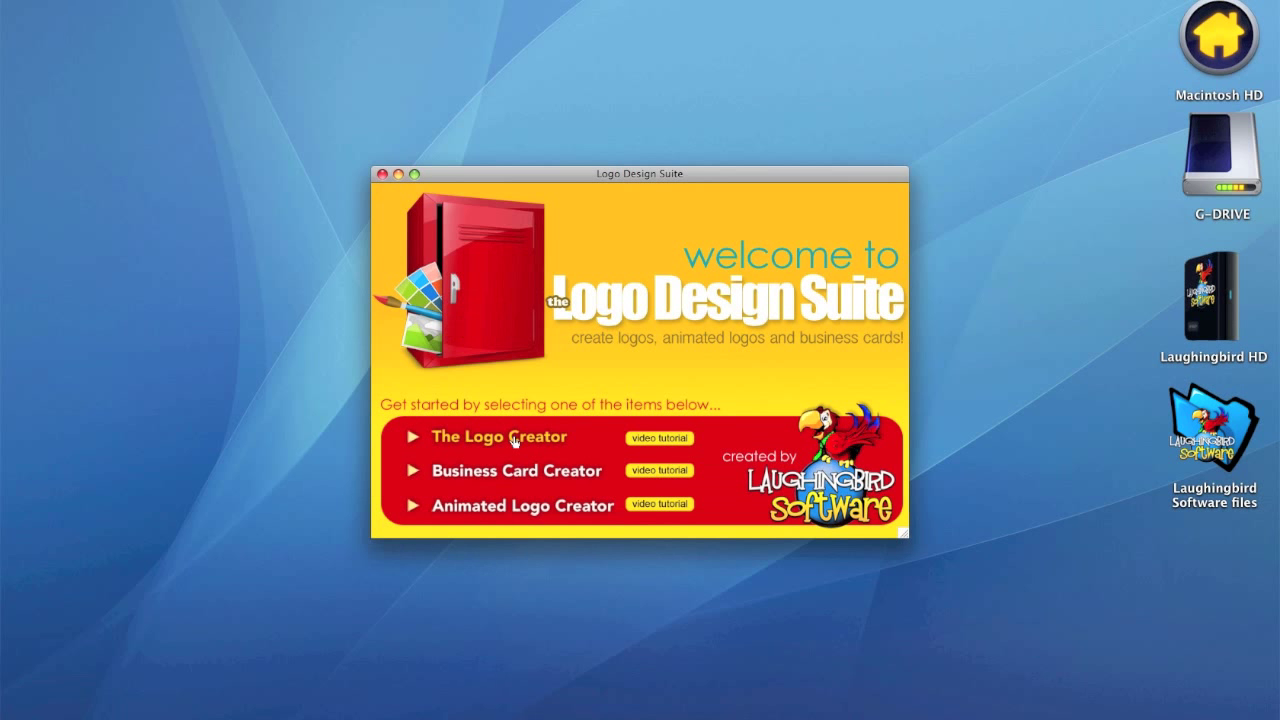
Start The Logo Creator and show the list of template sets
click(513, 441)
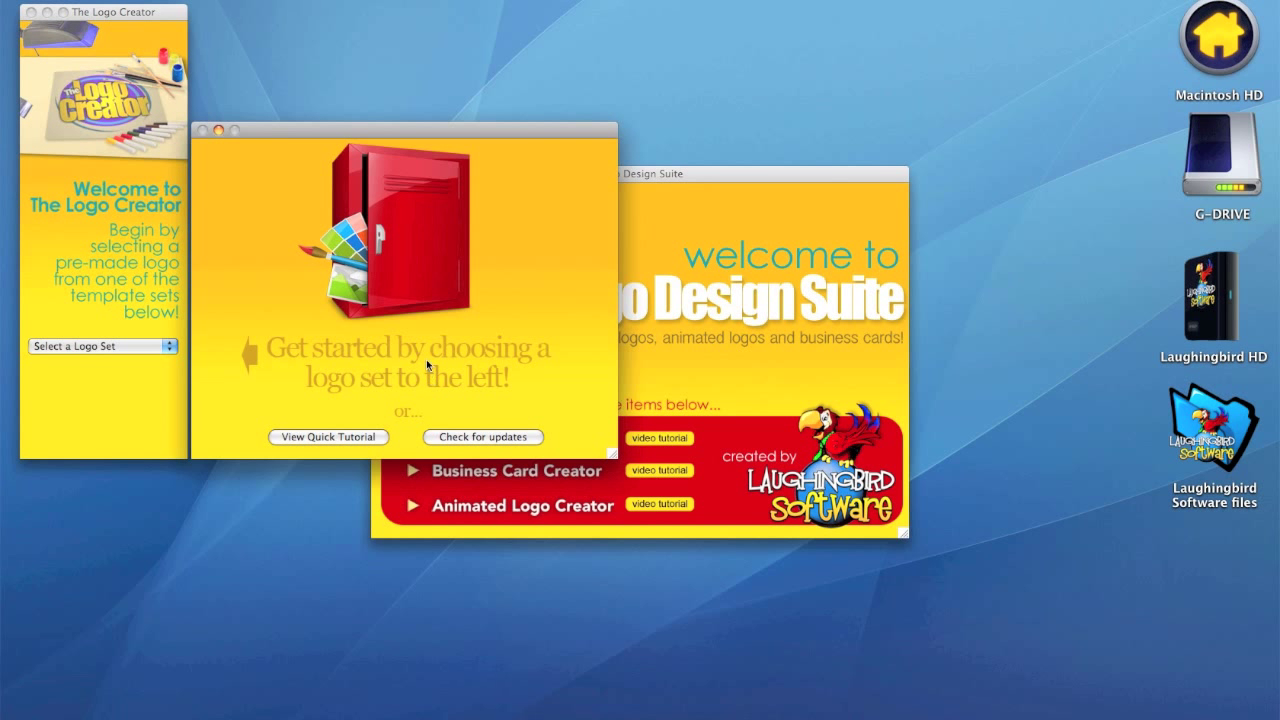
click(113, 347)
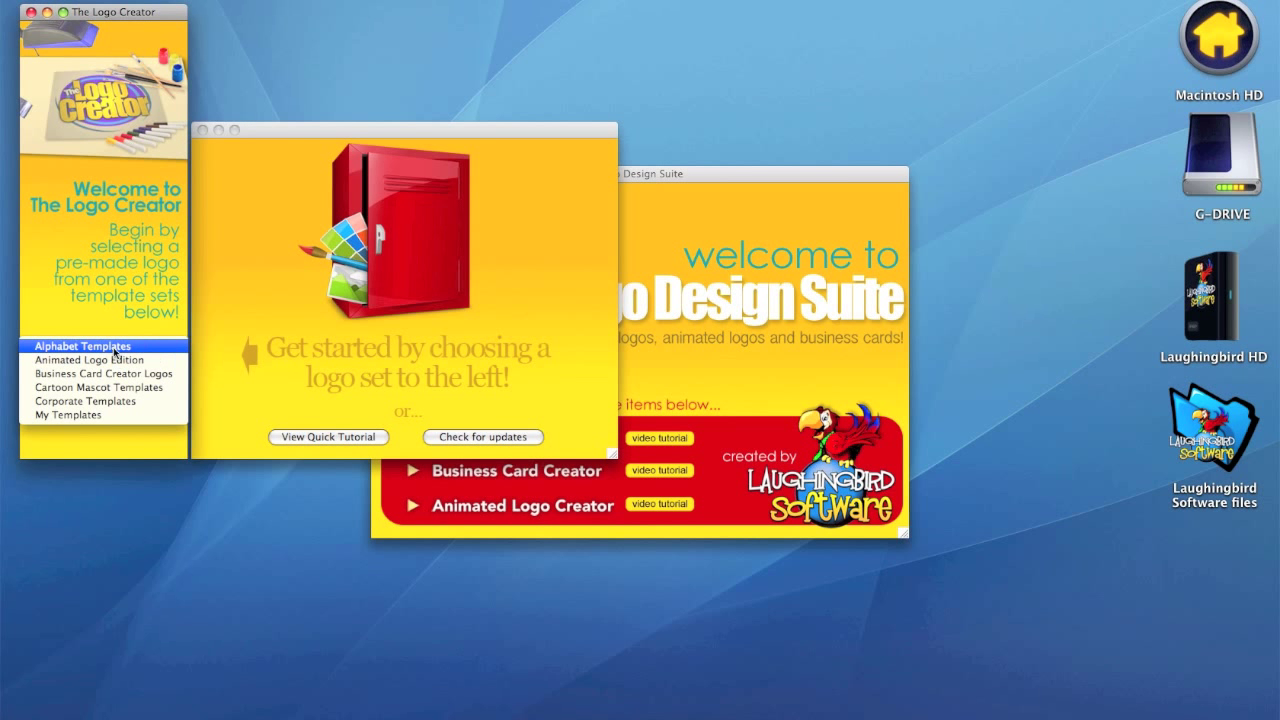
Load the Alphabet Templates set and page through three pages
click(115, 349)
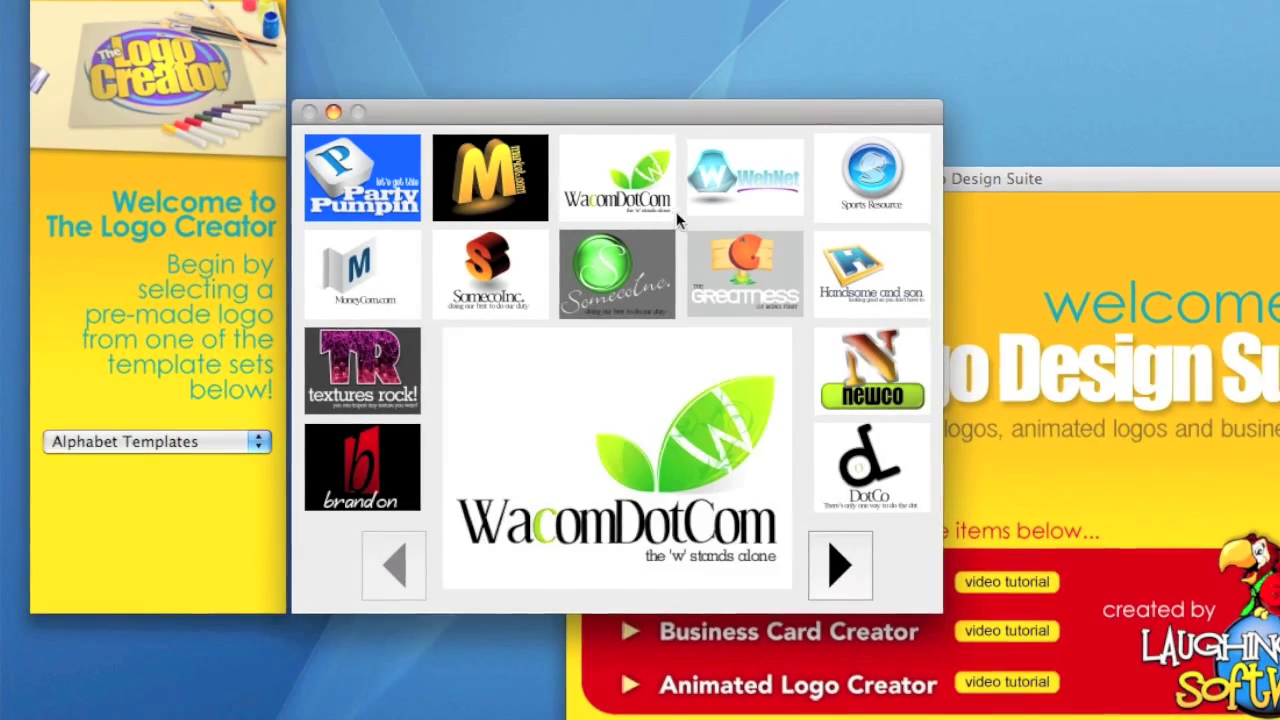
click(838, 562)
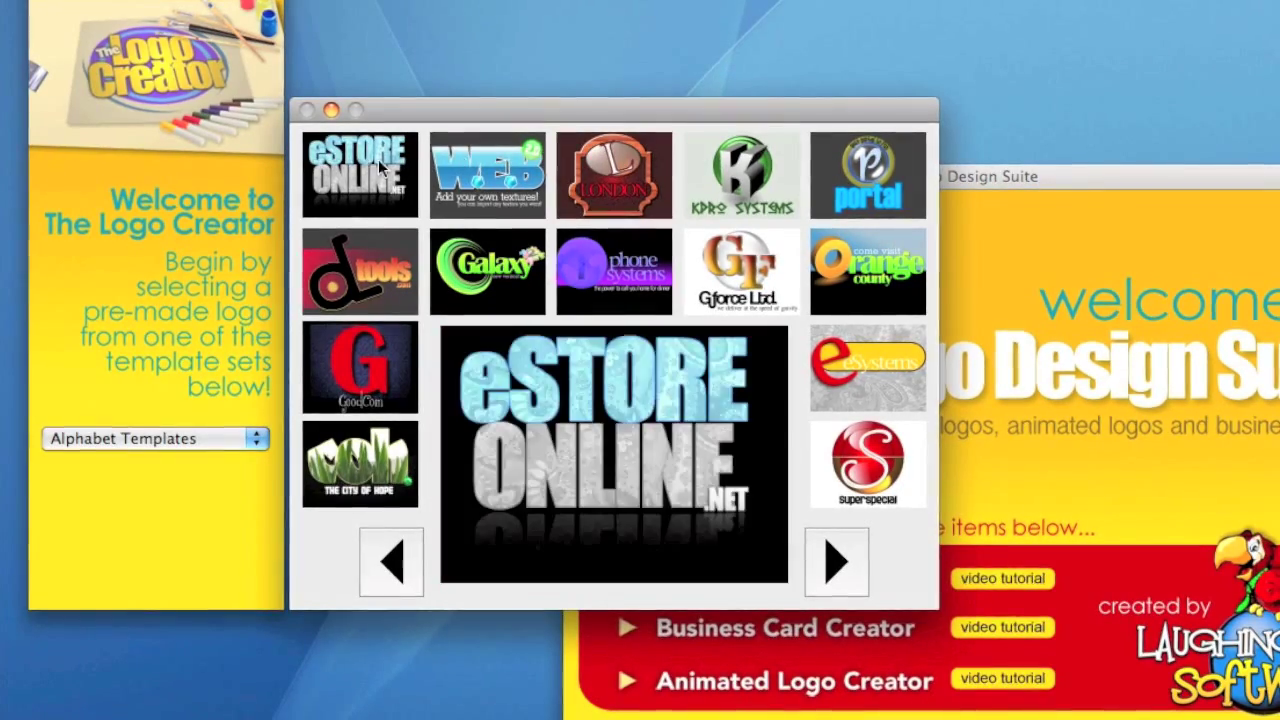
click(830, 556)
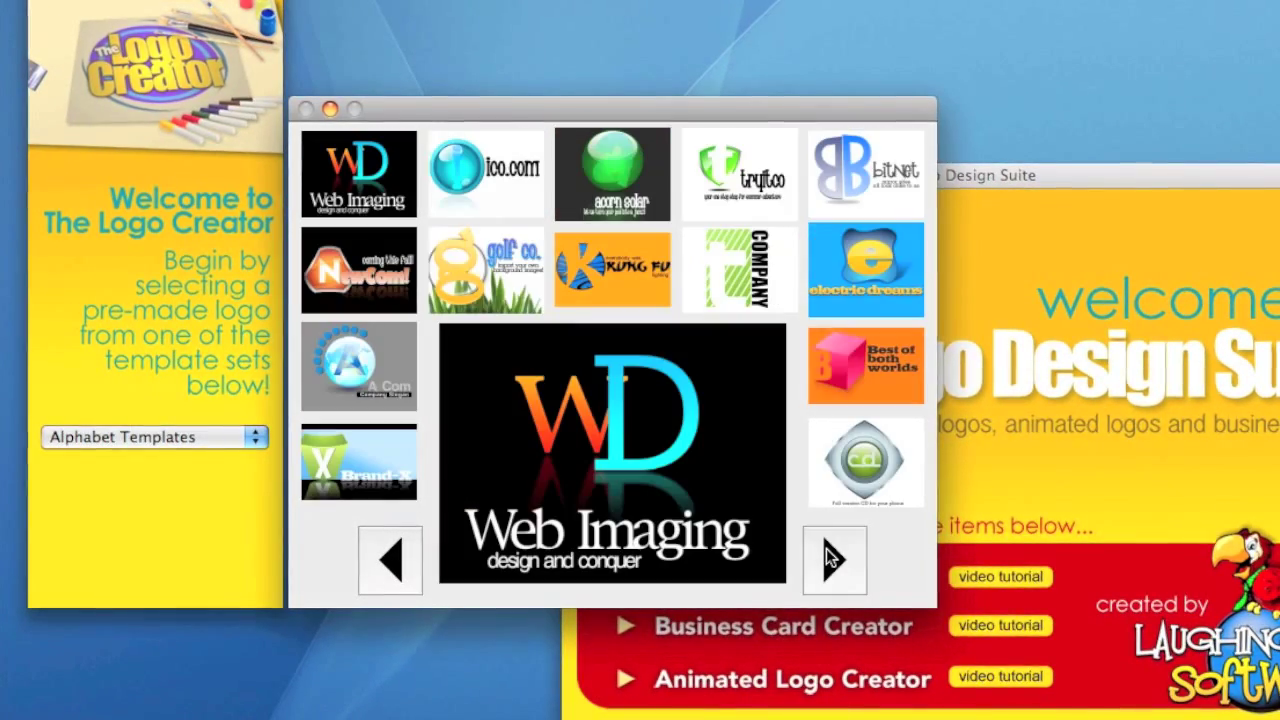
click(828, 557)
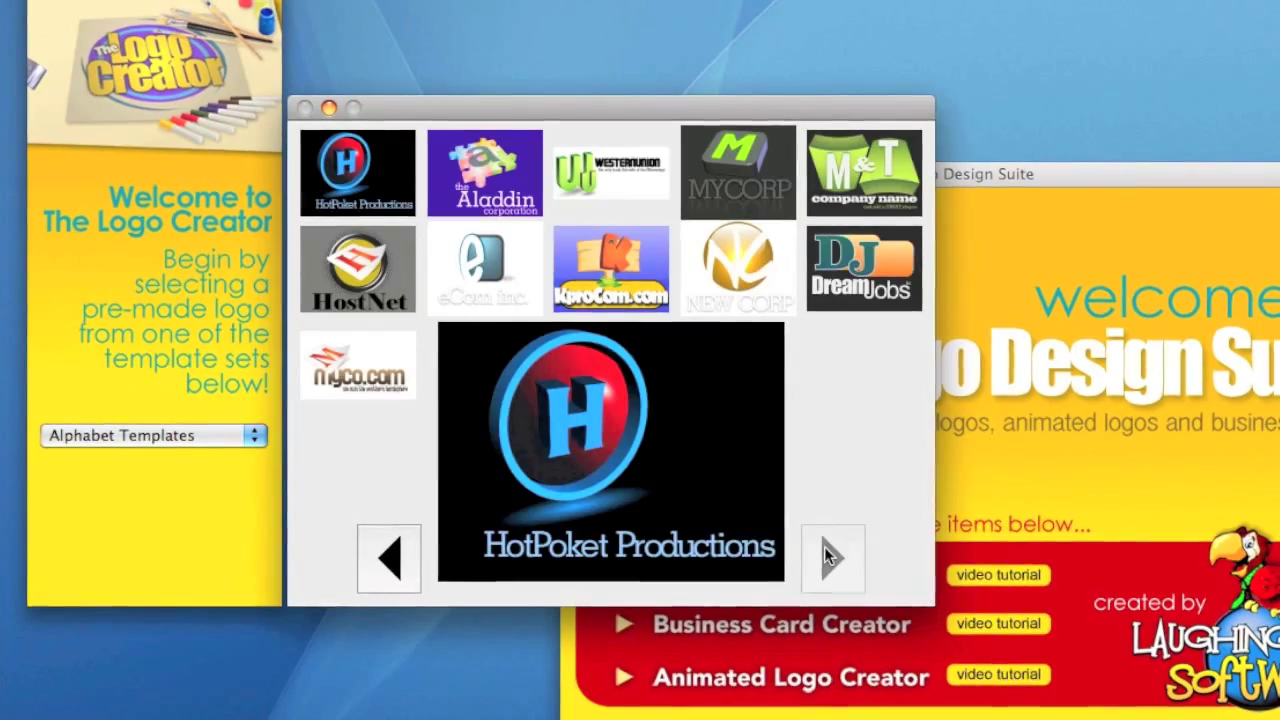
Look at the Animated Logo Edition set, then page through Business Card Creator Logos
click(140, 434)
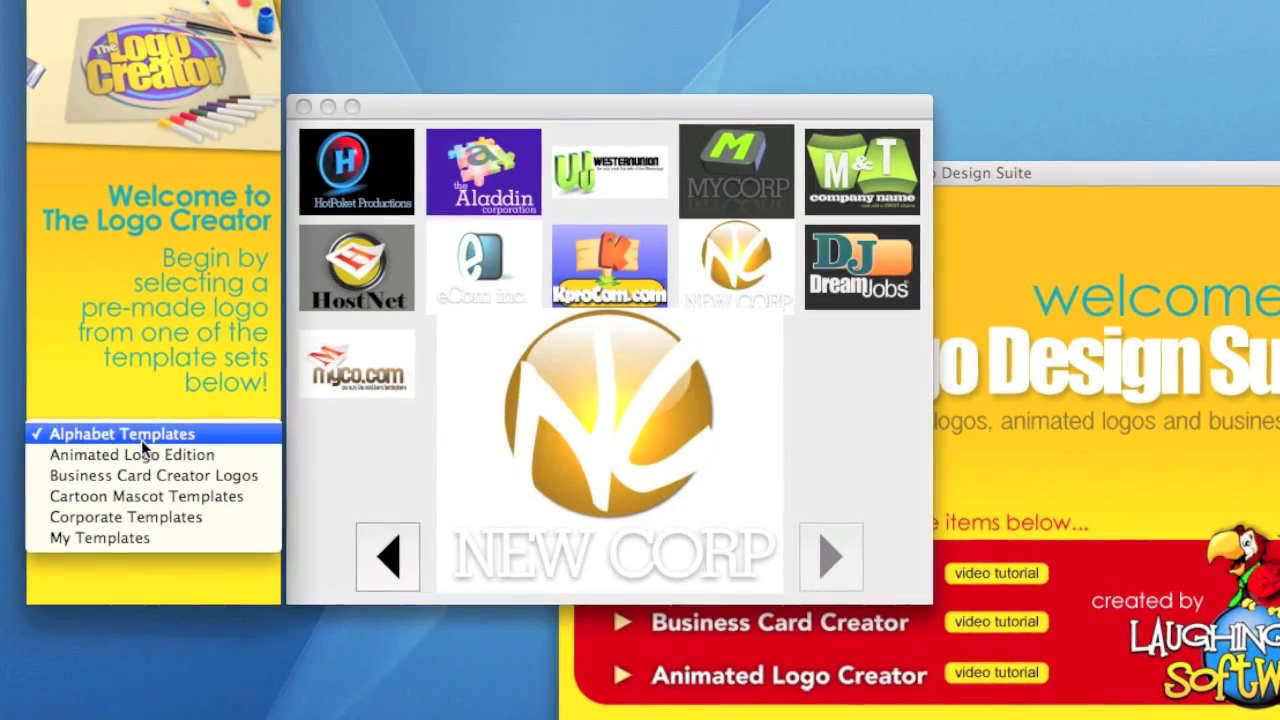
click(141, 454)
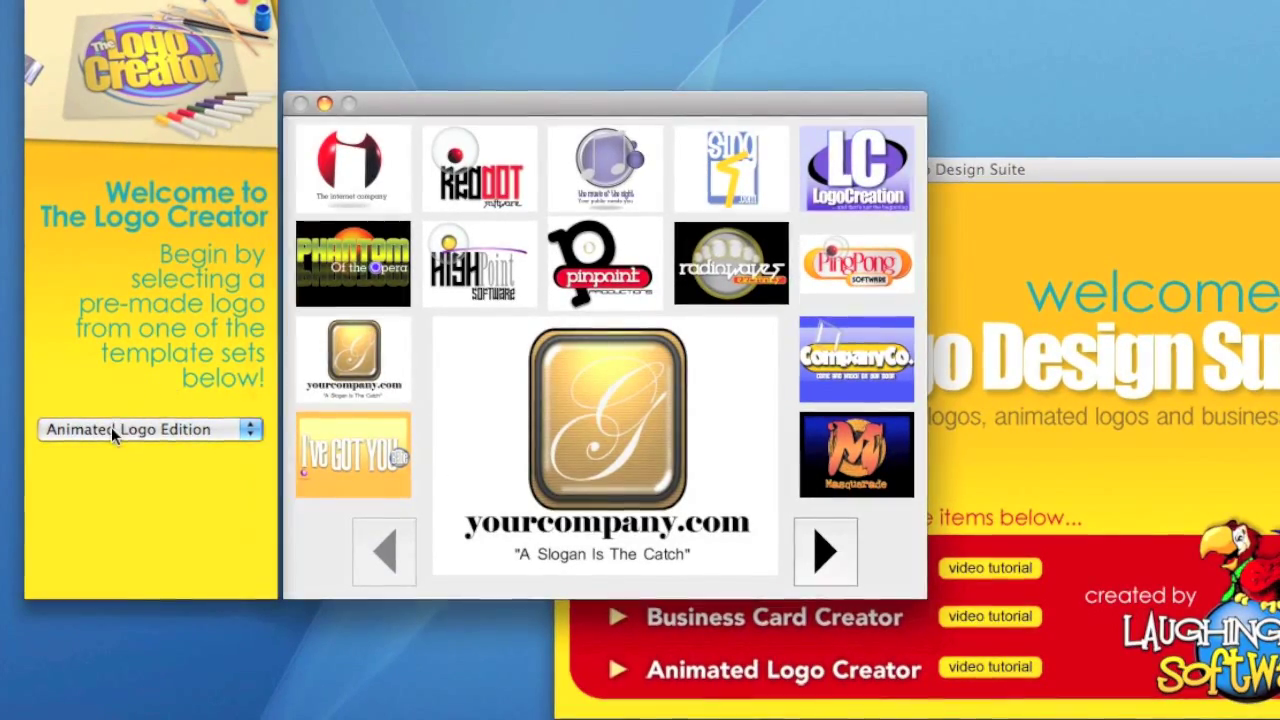
click(111, 430)
click(112, 449)
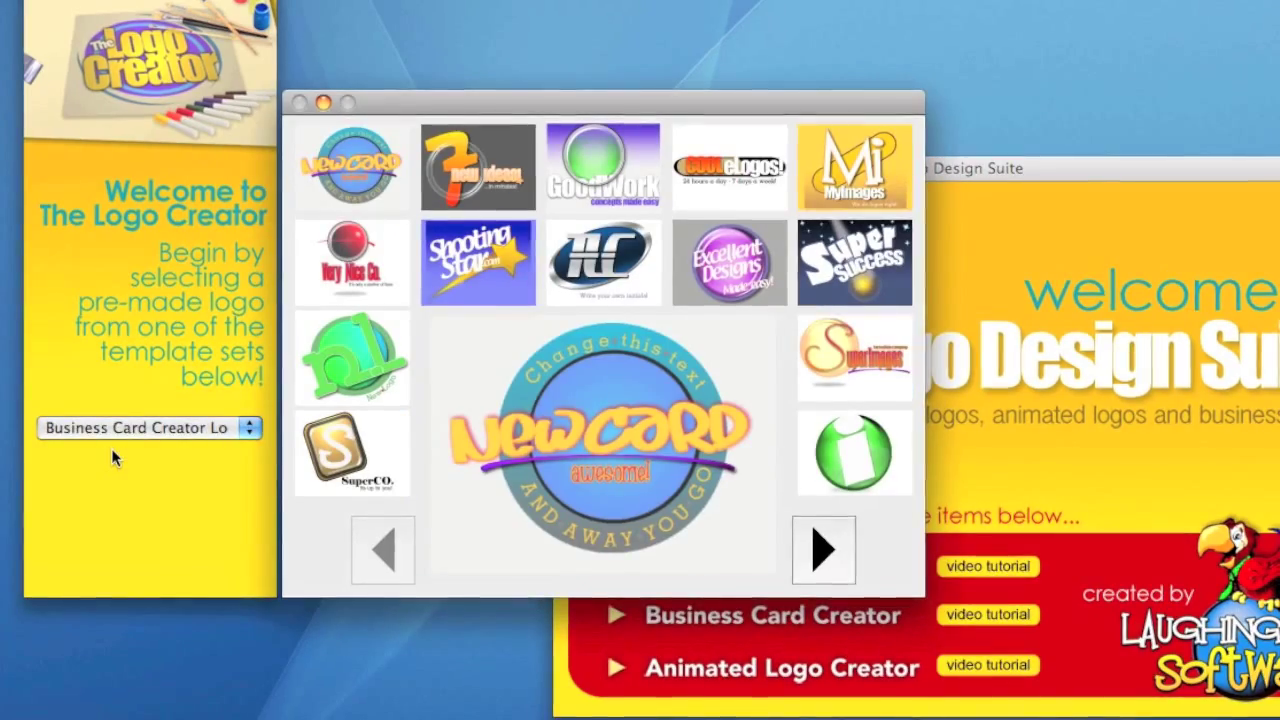
click(816, 550)
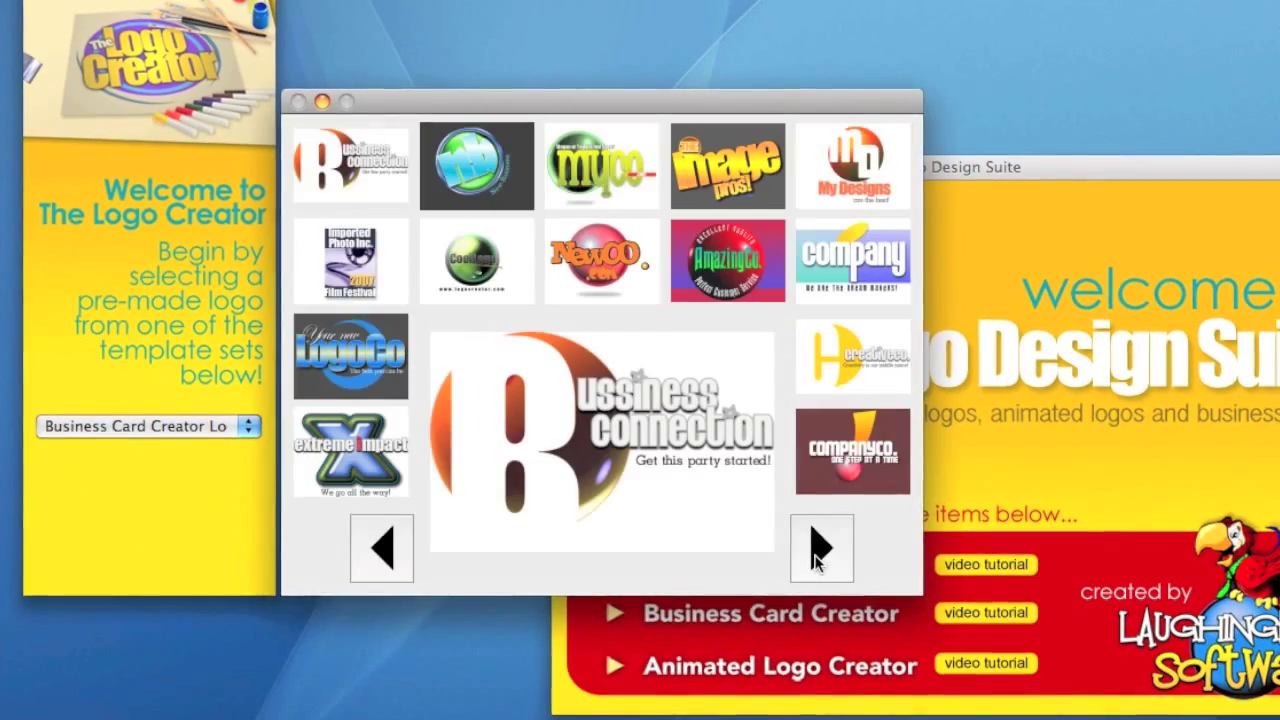
click(814, 554)
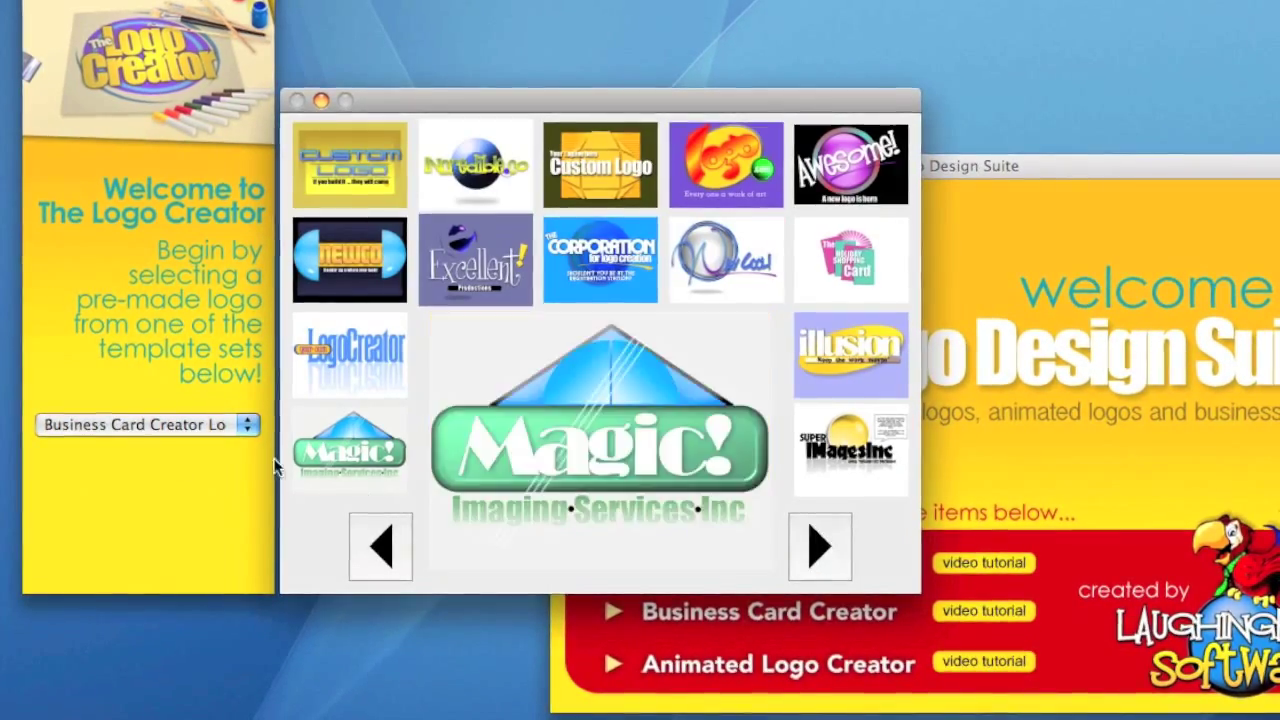
Switch to Cartoon Mascot Templates and view its second page
click(168, 429)
click(167, 442)
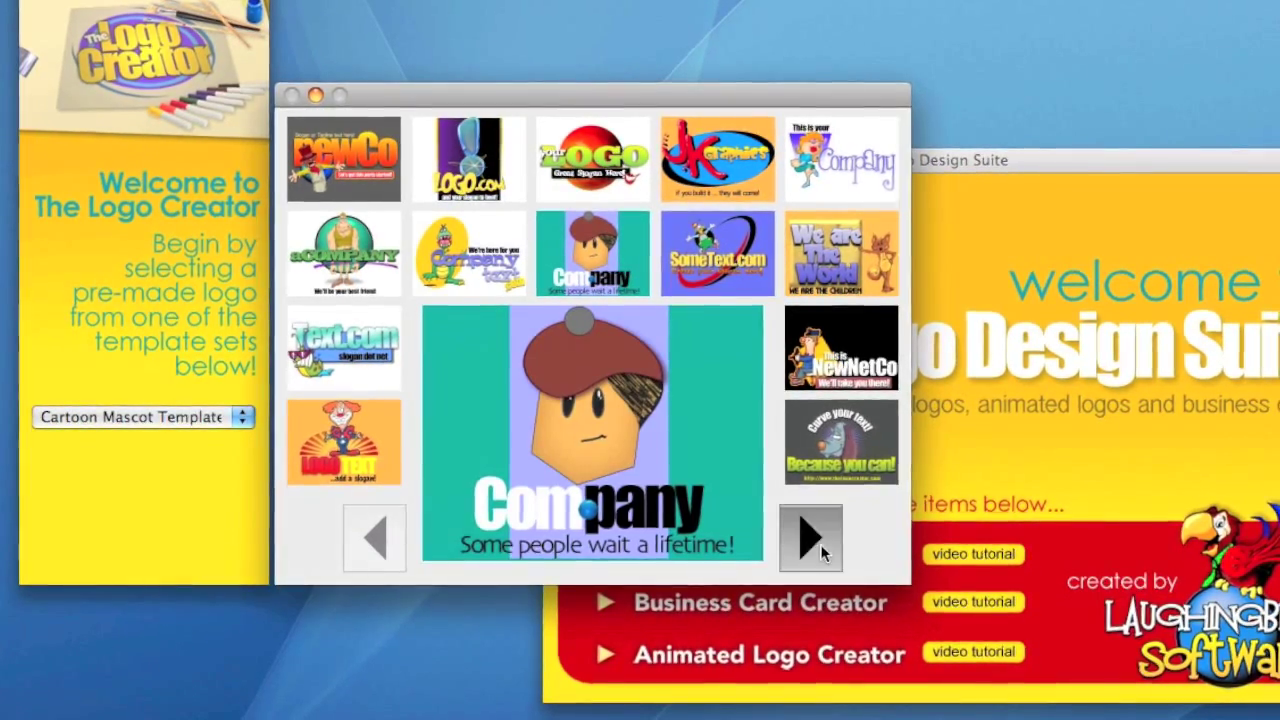
click(812, 540)
mouse_move(620, 190)
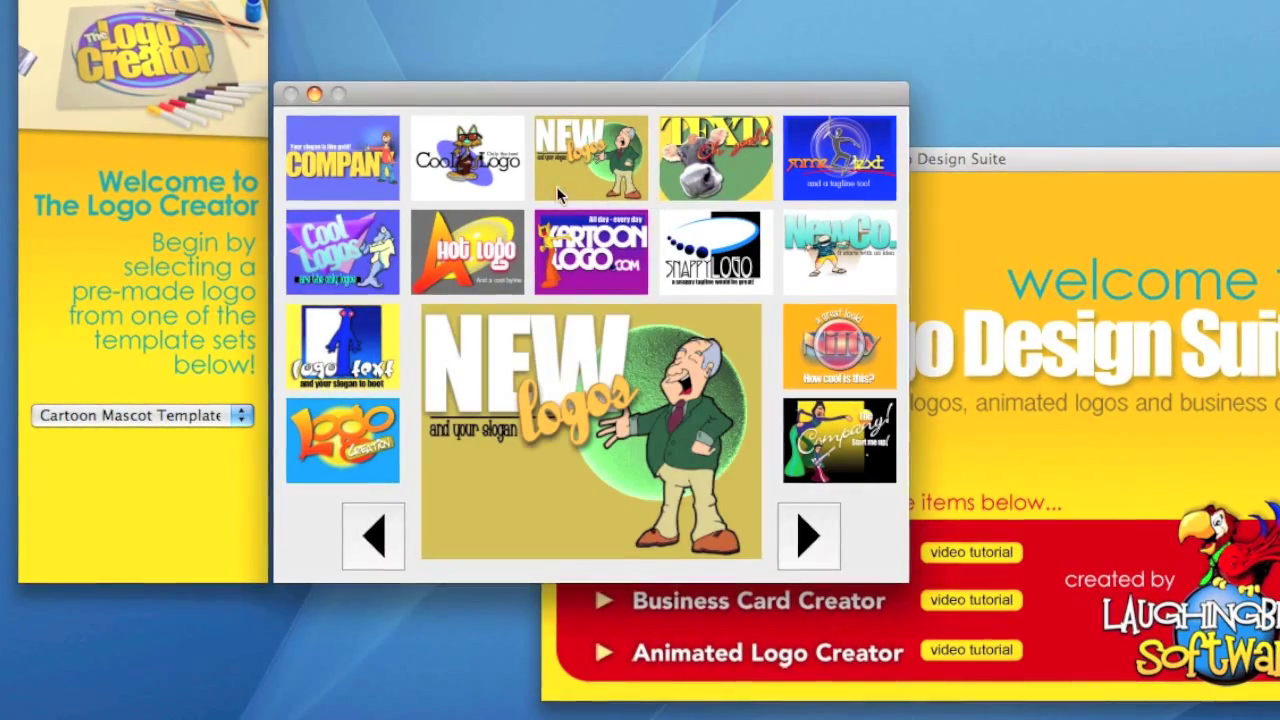
mouse_move(370, 172)
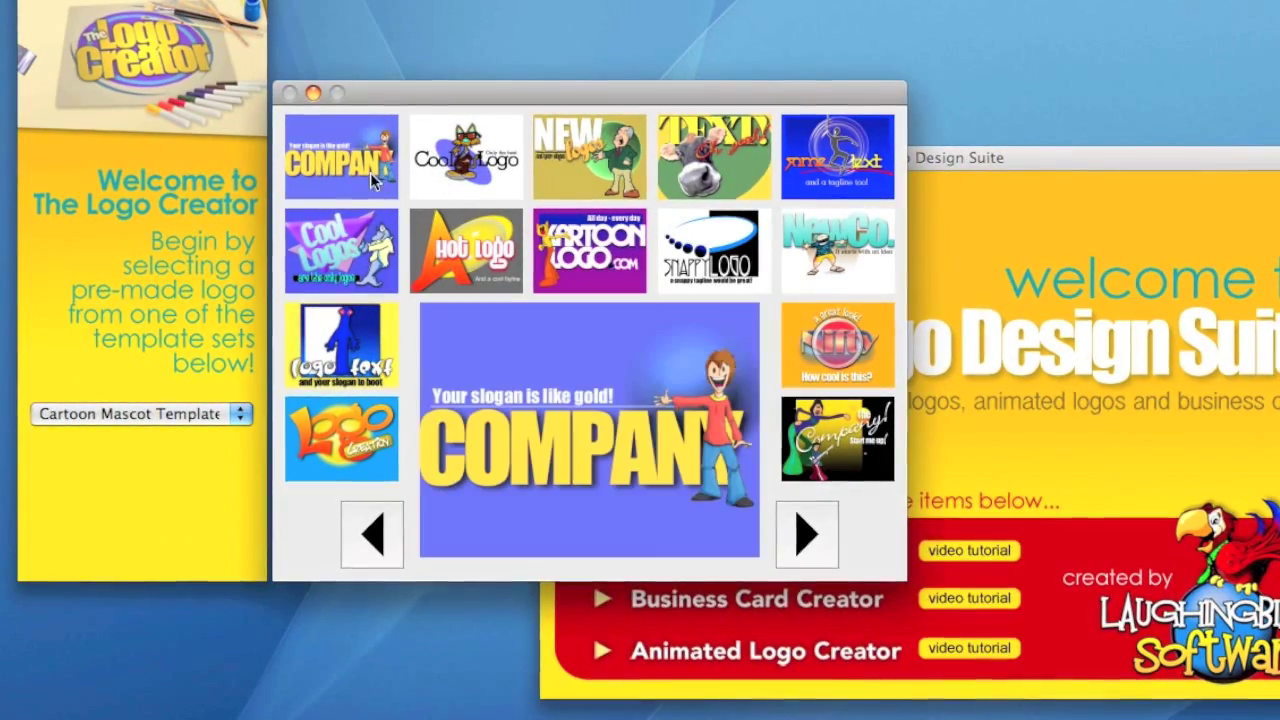
click(116, 411)
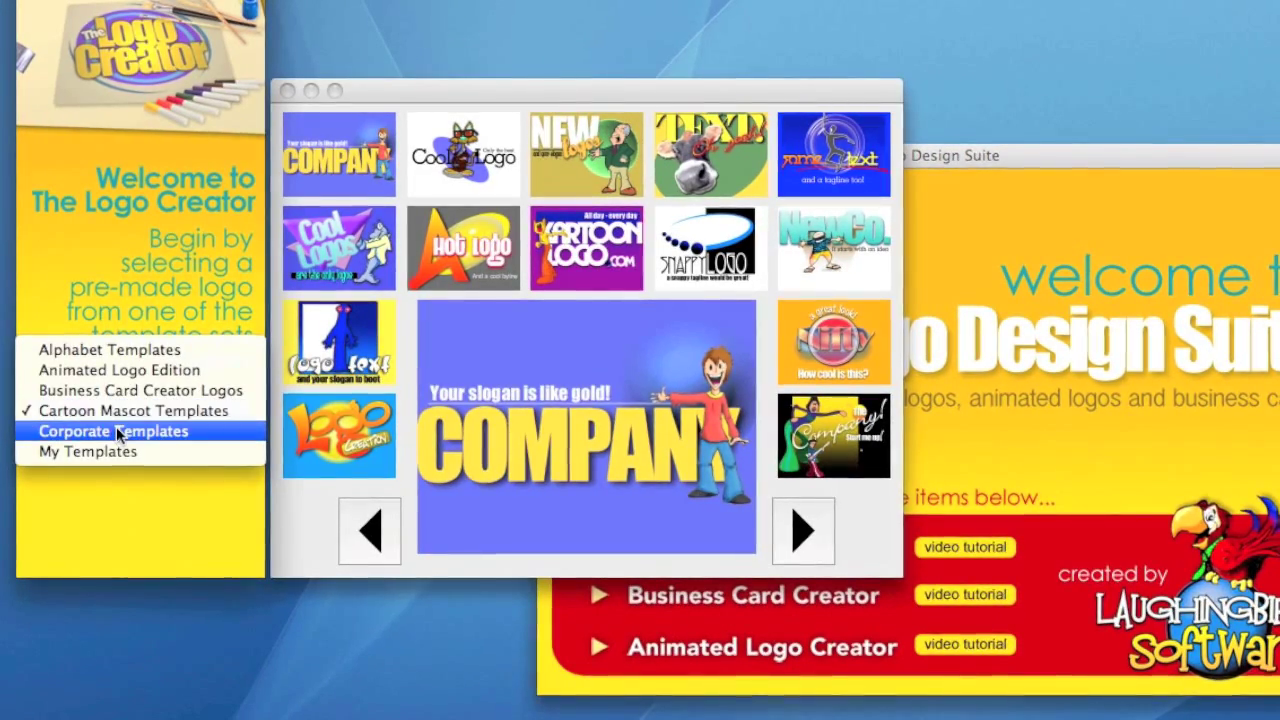
Switch the gallery to the Corporate Templates set
click(116, 429)
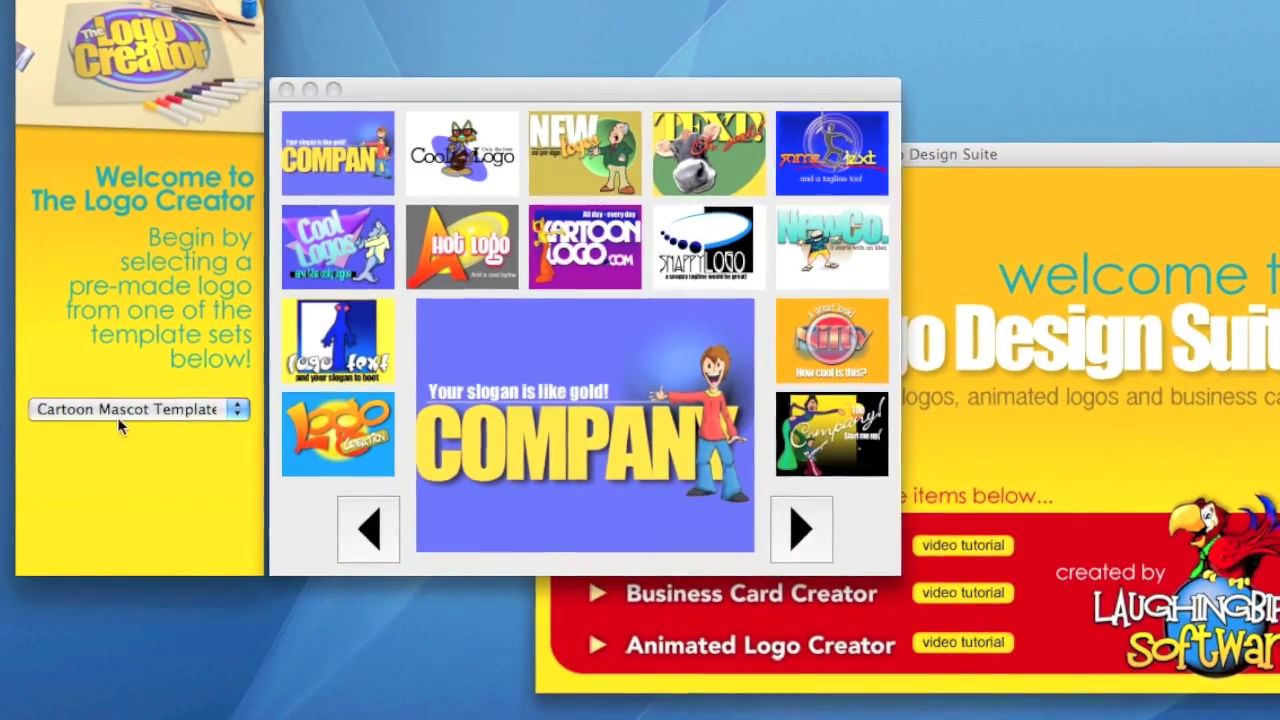
click(112, 411)
click(128, 407)
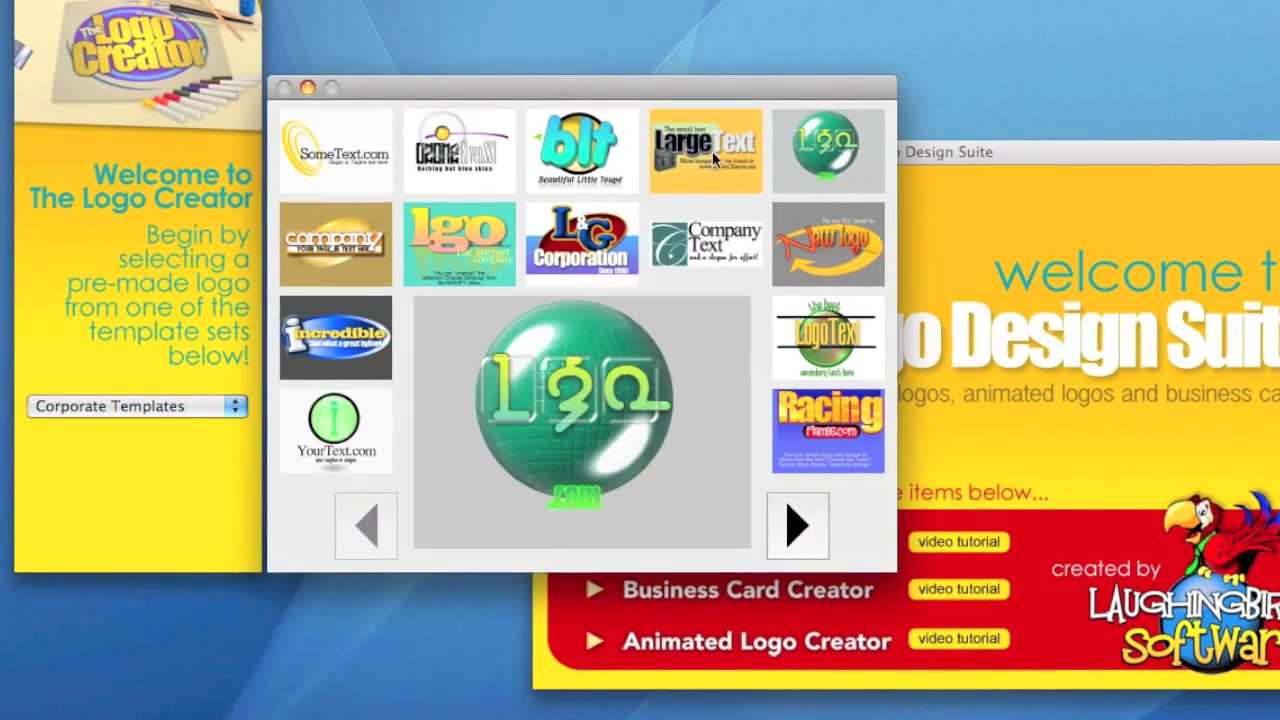
Page through Business Card Creator Logos and return to its first page
click(93, 407)
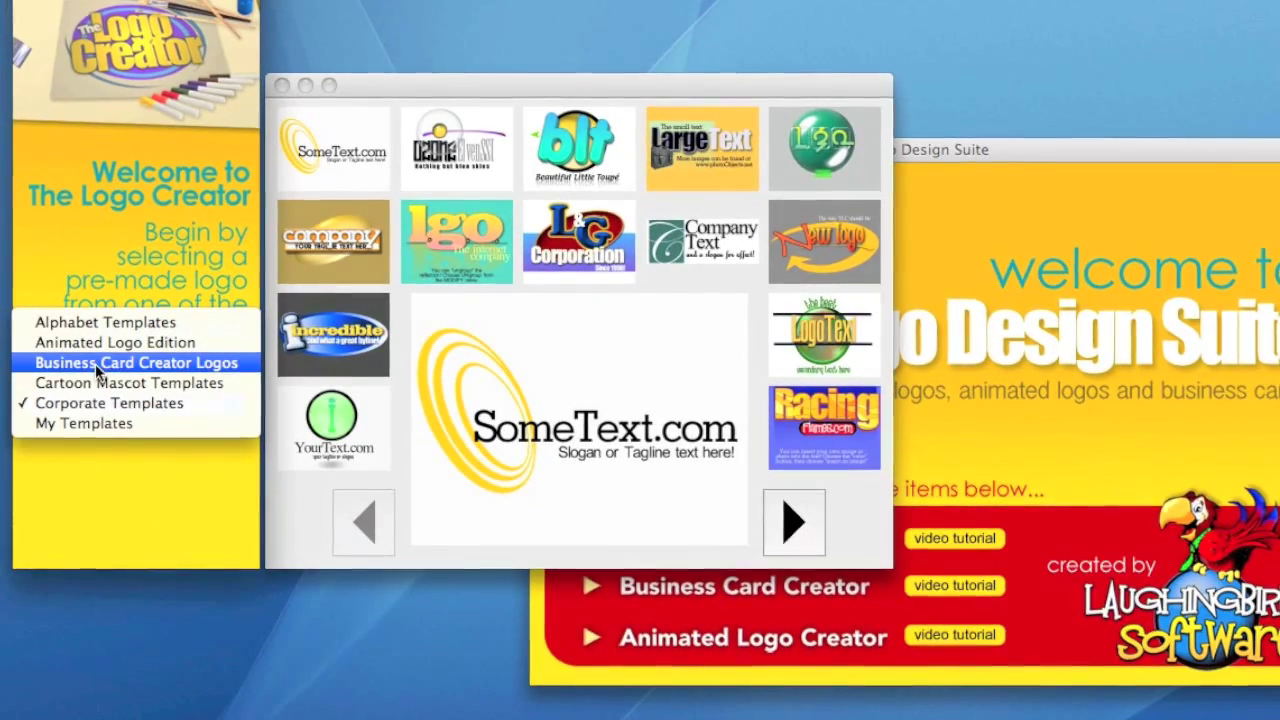
click(125, 362)
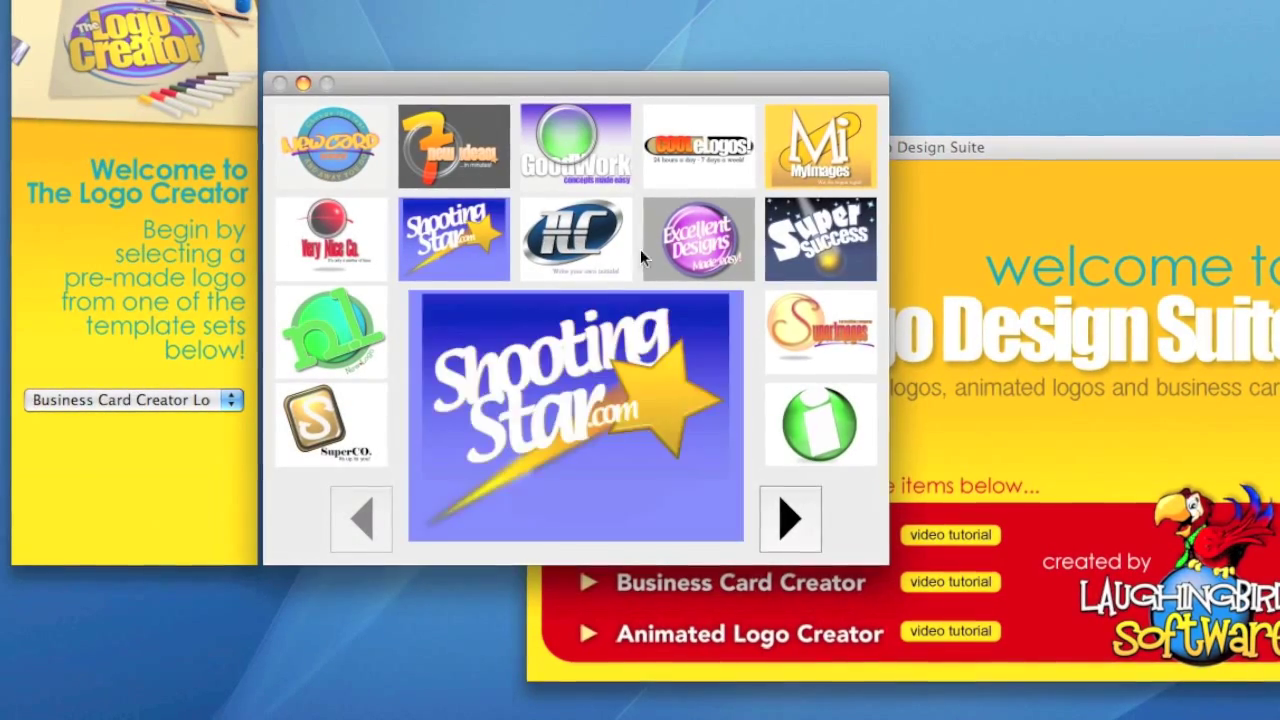
click(789, 516)
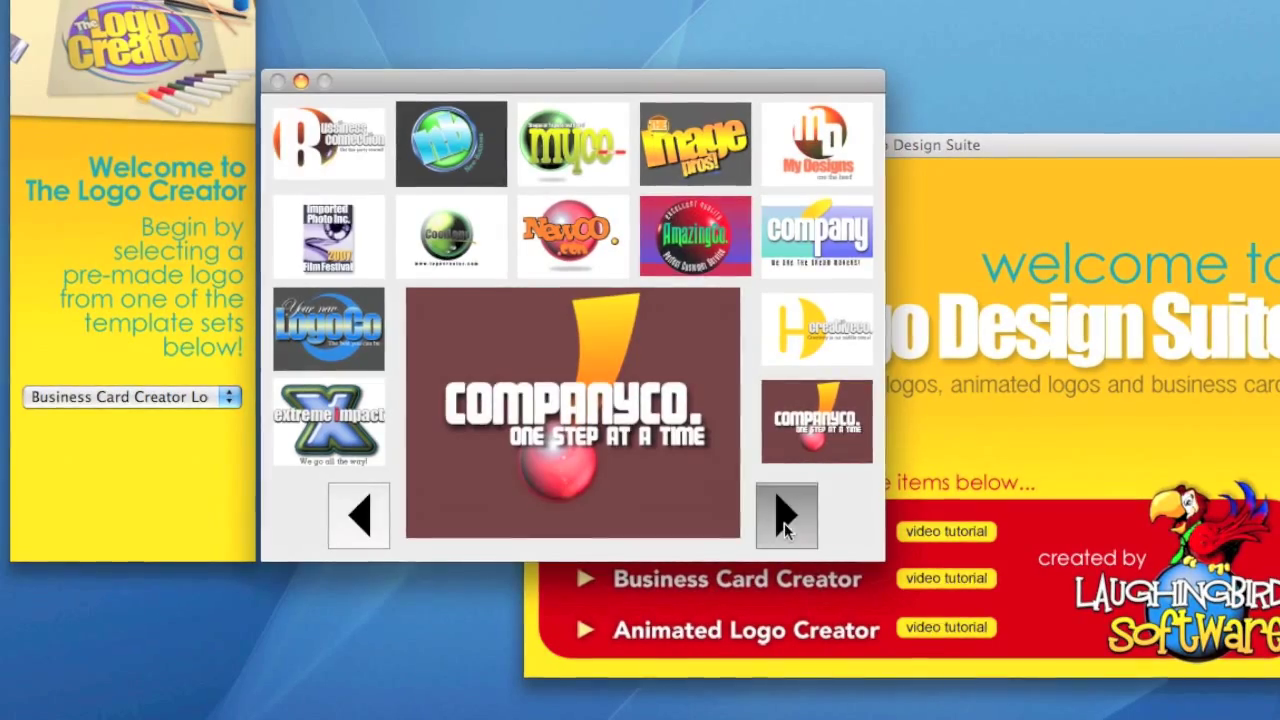
click(785, 516)
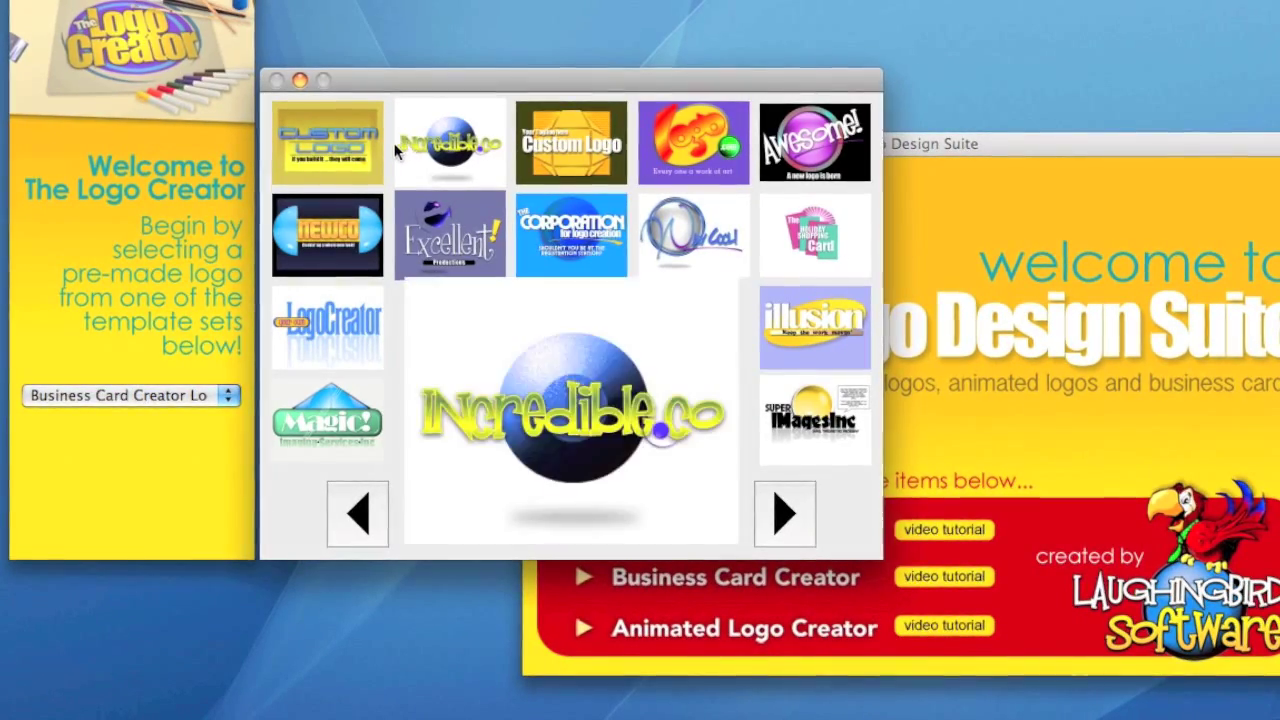
click(340, 505)
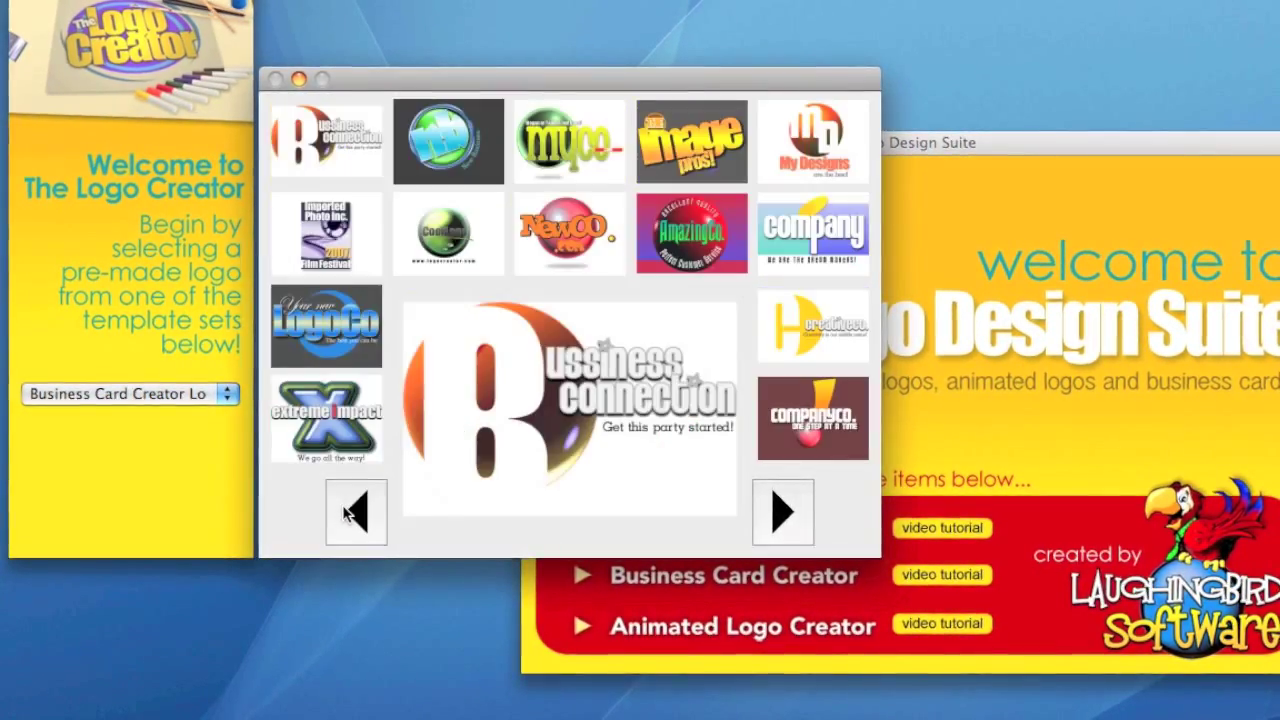
click(342, 506)
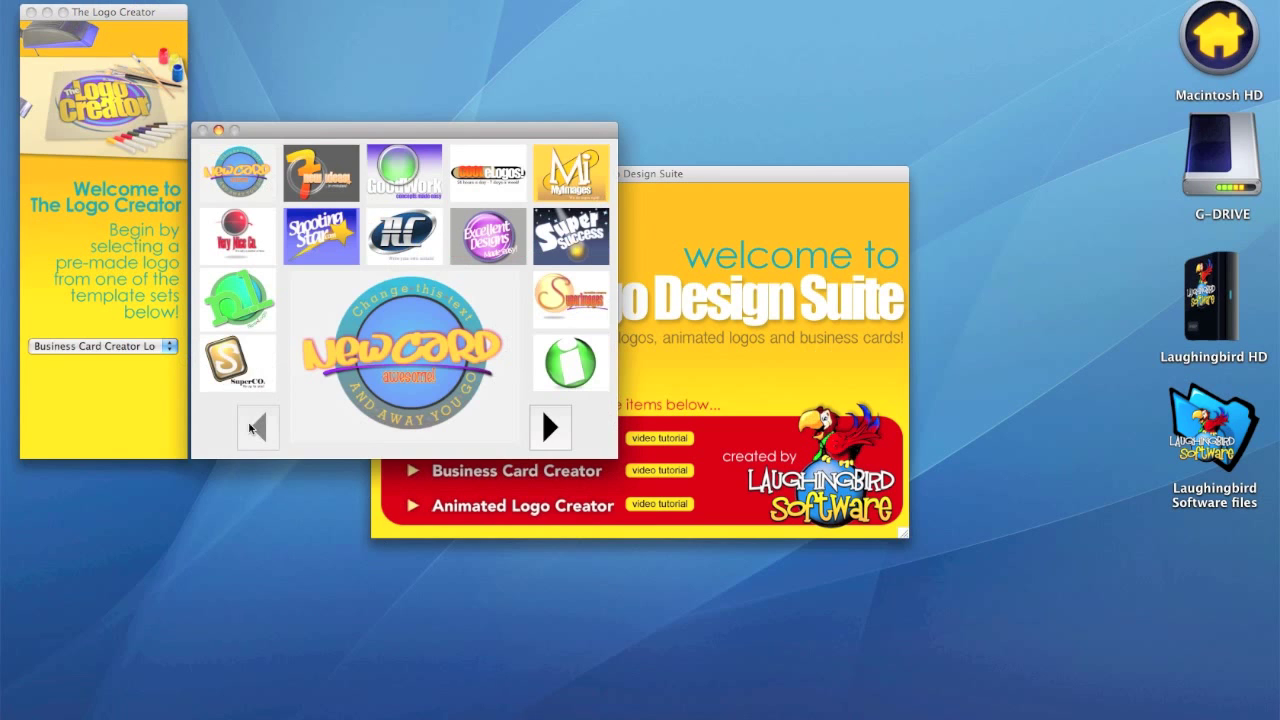
Open the n1 New Logo template, enlarge the canvas to 758X585, and move the lettering up-right
click(237, 299)
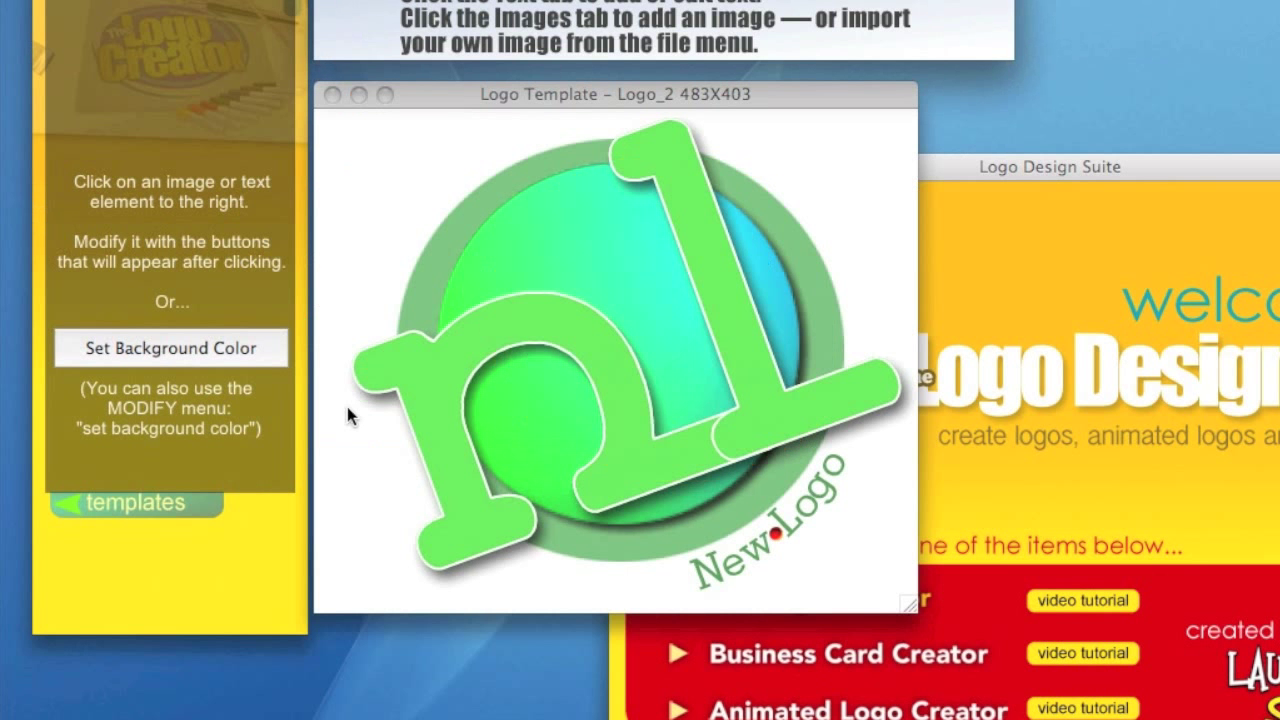
click(448, 426)
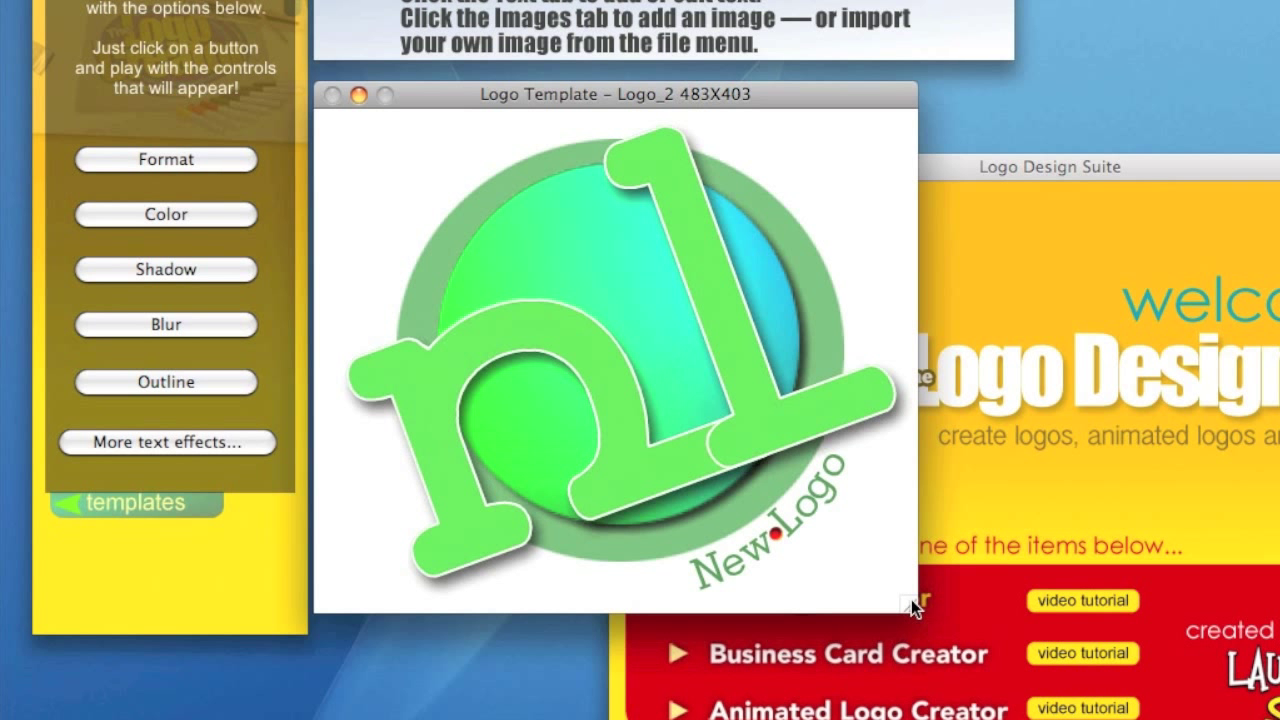
drag(911, 599, 1052, 704)
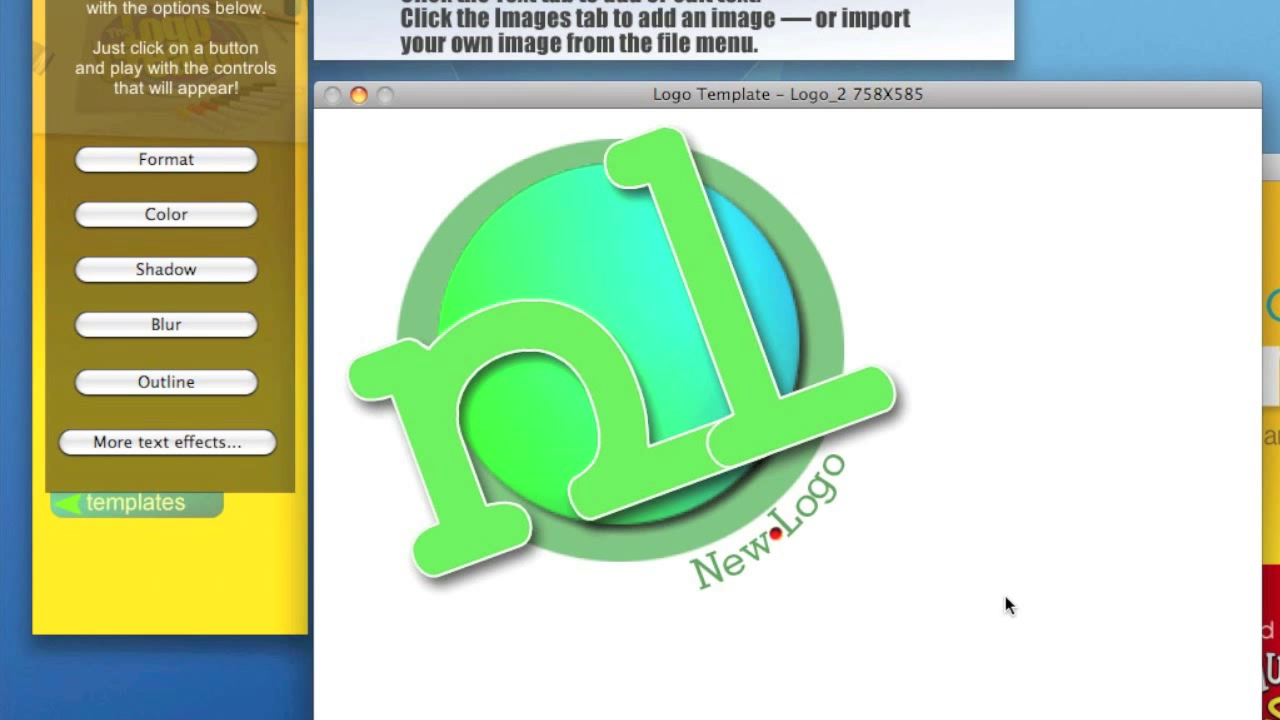
drag(1005, 596, 680, 308)
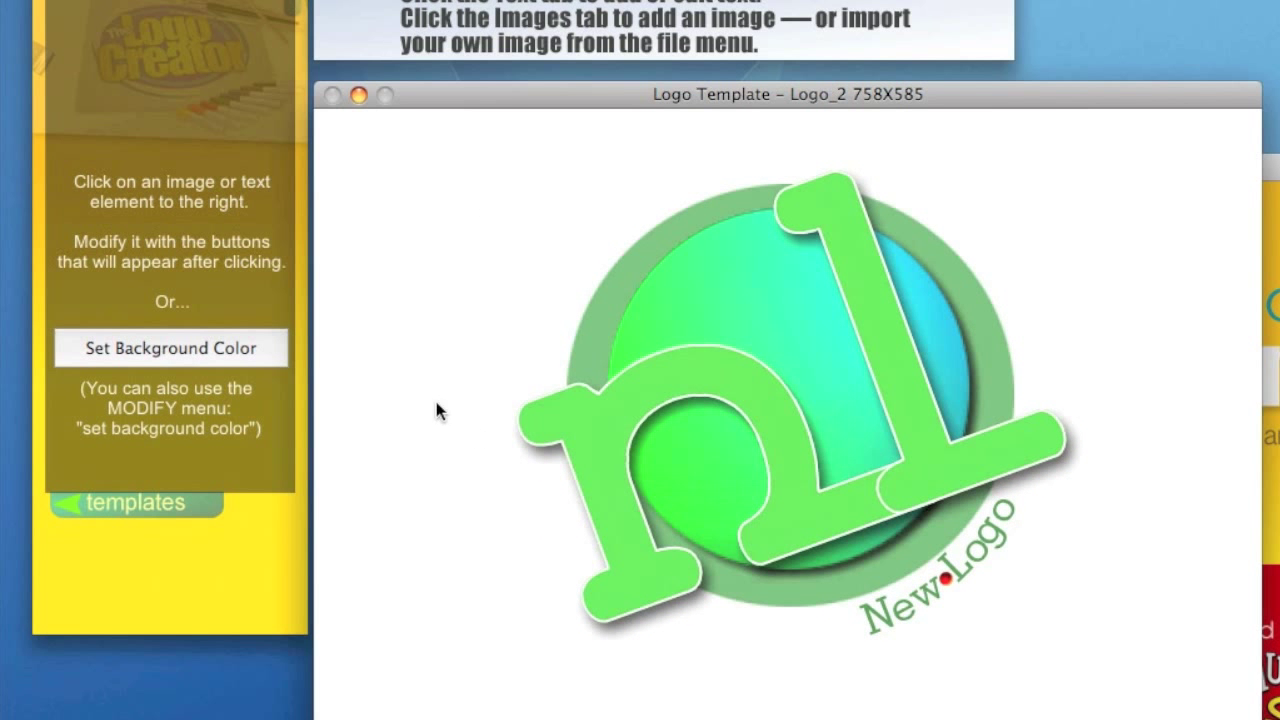
mouse_move(591, 469)
mouse_down()
mouse_move(593, 437)
mouse_move(602, 447)
mouse_up()
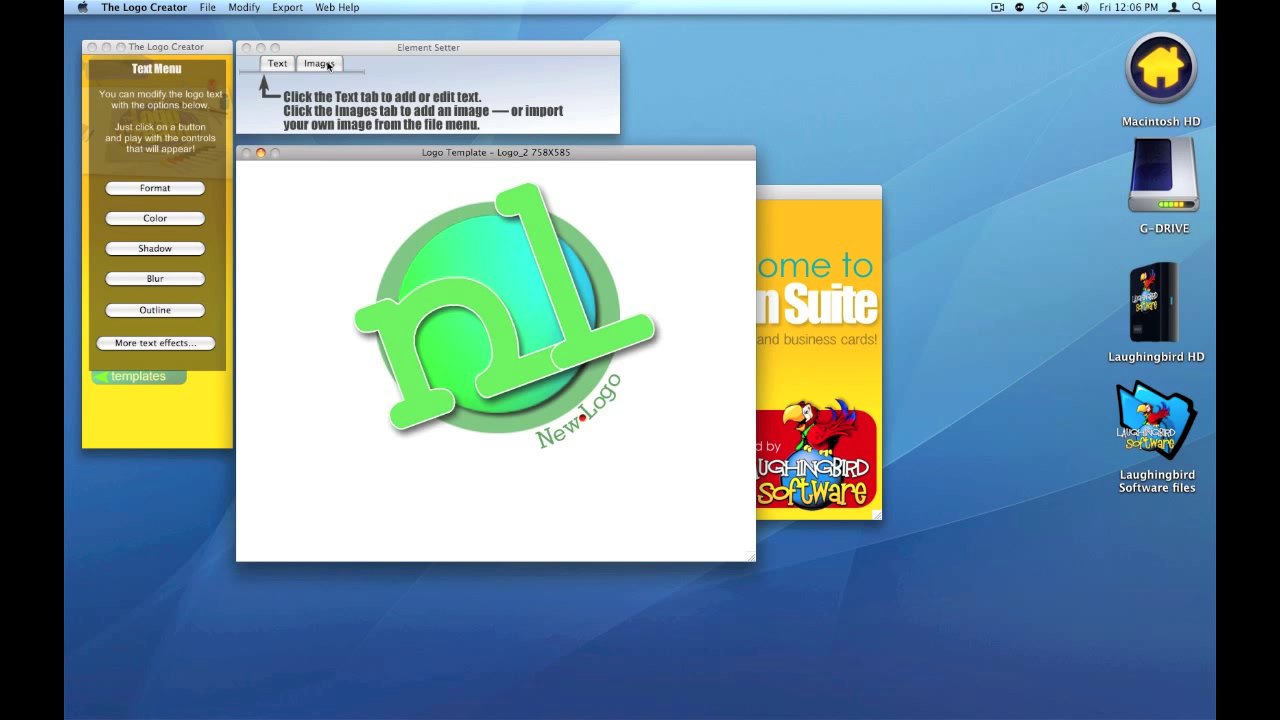
Replace the n1 lettering with 'vn', nudge it slightly up, and show the Text Color options
click(328, 65)
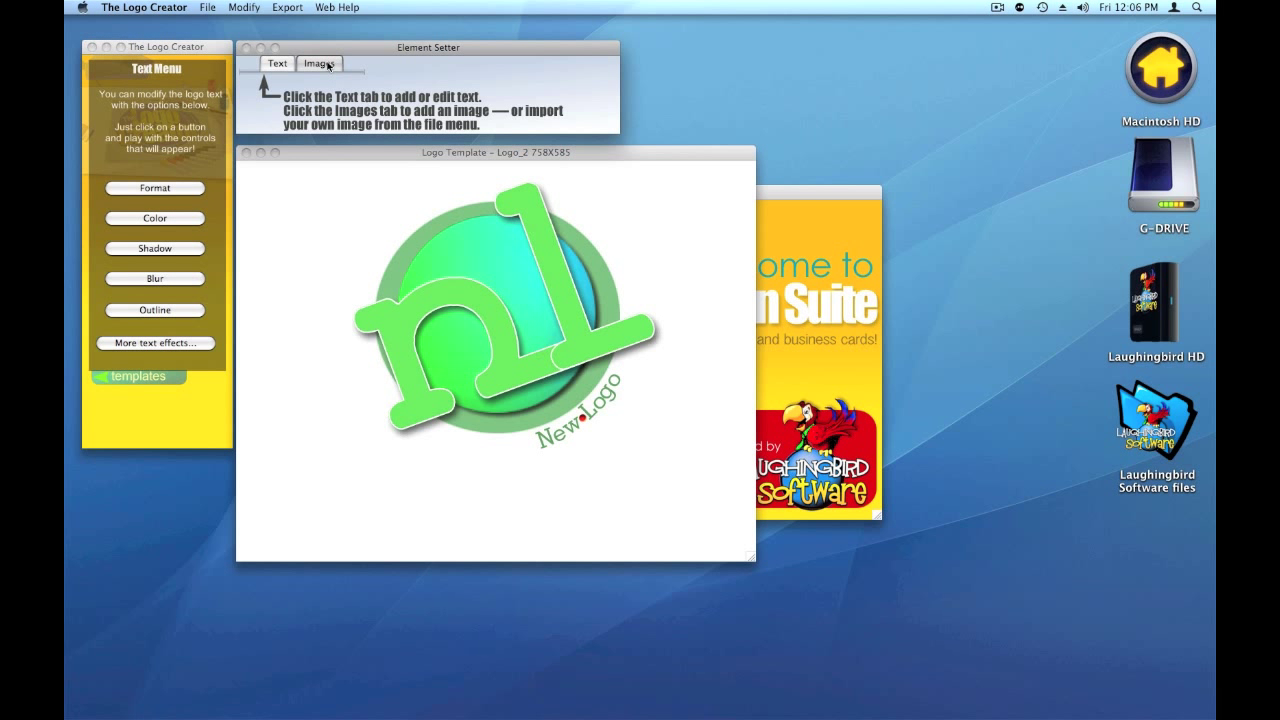
click(328, 65)
click(277, 62)
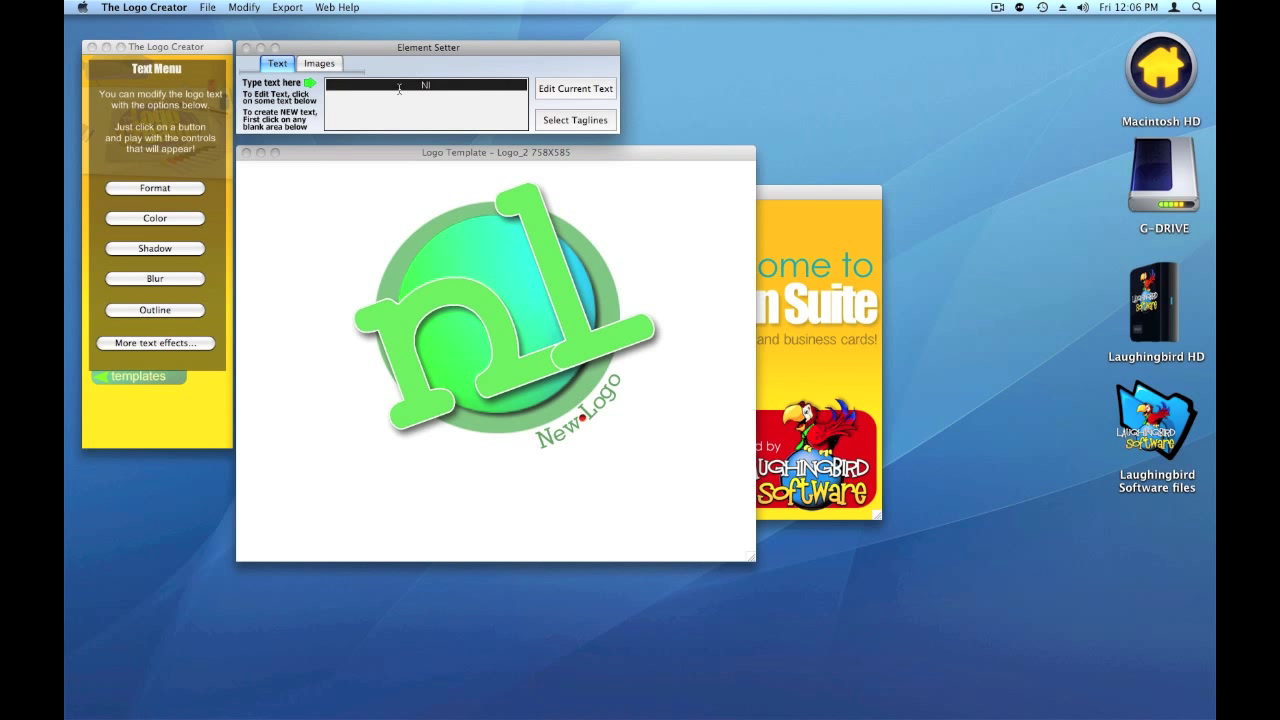
text(n)
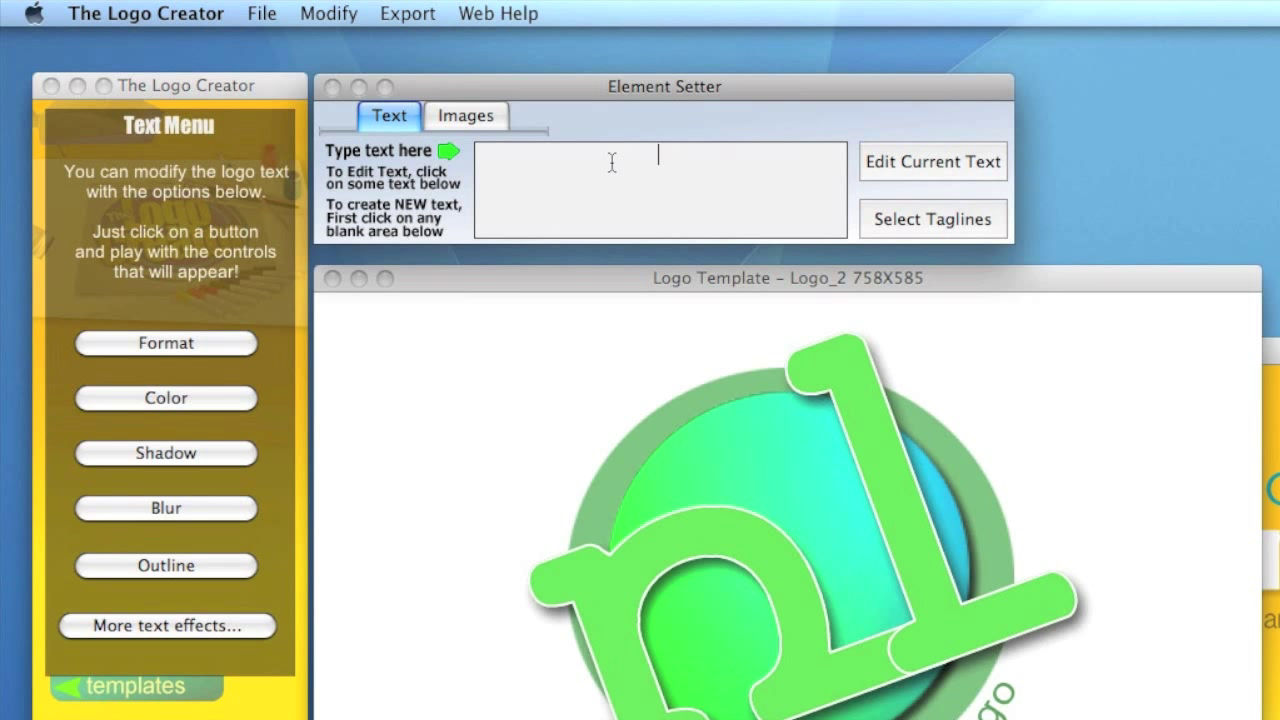
click(897, 167)
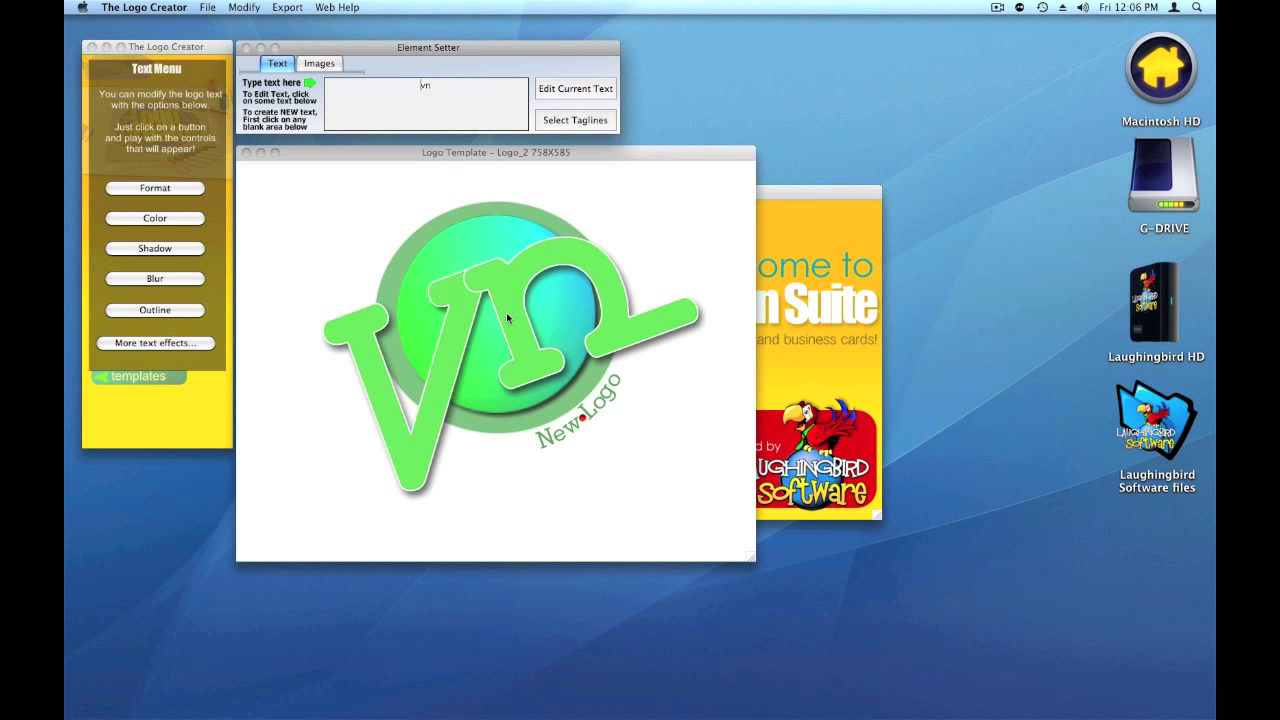
mouse_move(506, 318)
mouse_down()
mouse_move(524, 294)
mouse_move(513, 299)
mouse_up()
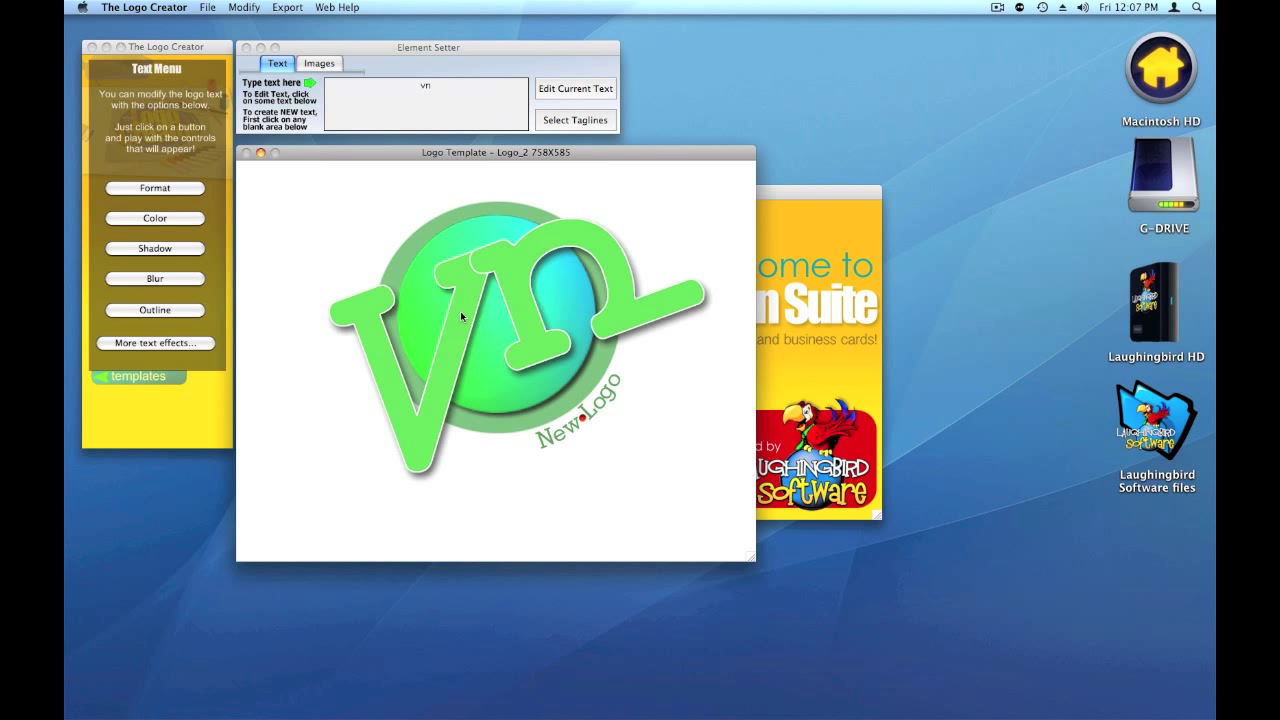
click(169, 219)
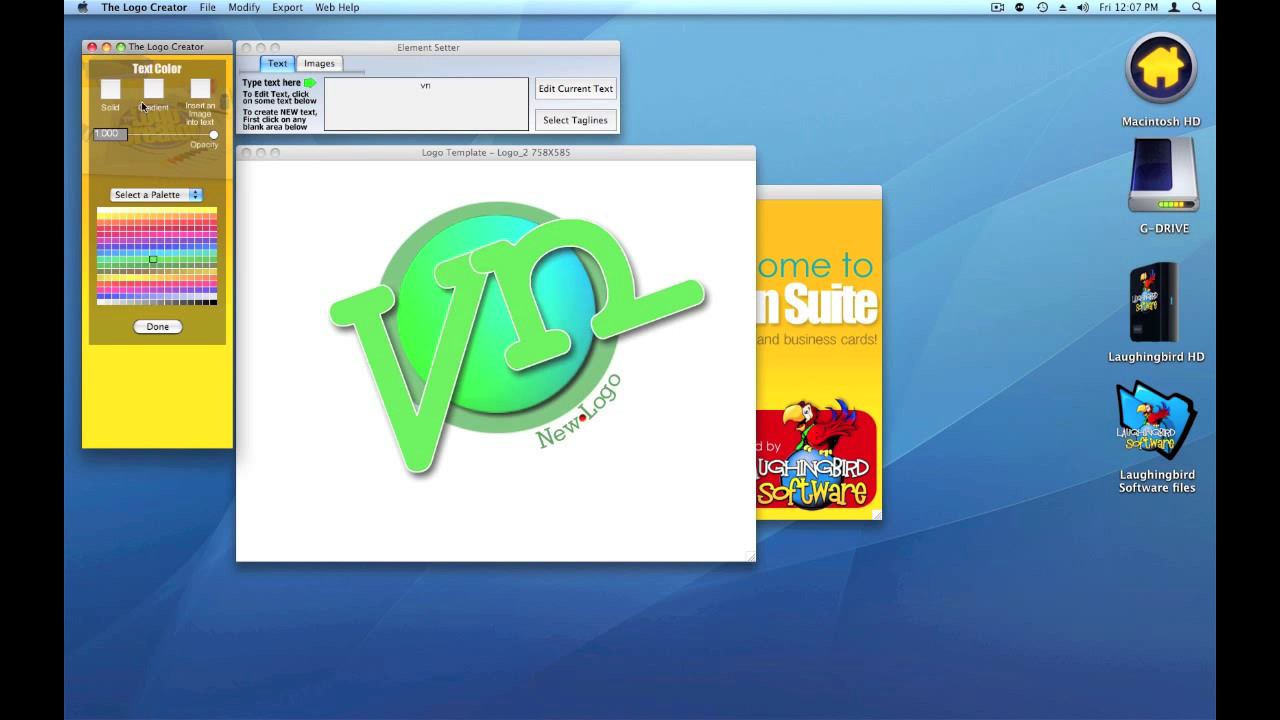
Give the vn letters a gradient fill, trying olive start and orange or pastel pink end
click(153, 90)
click(125, 329)
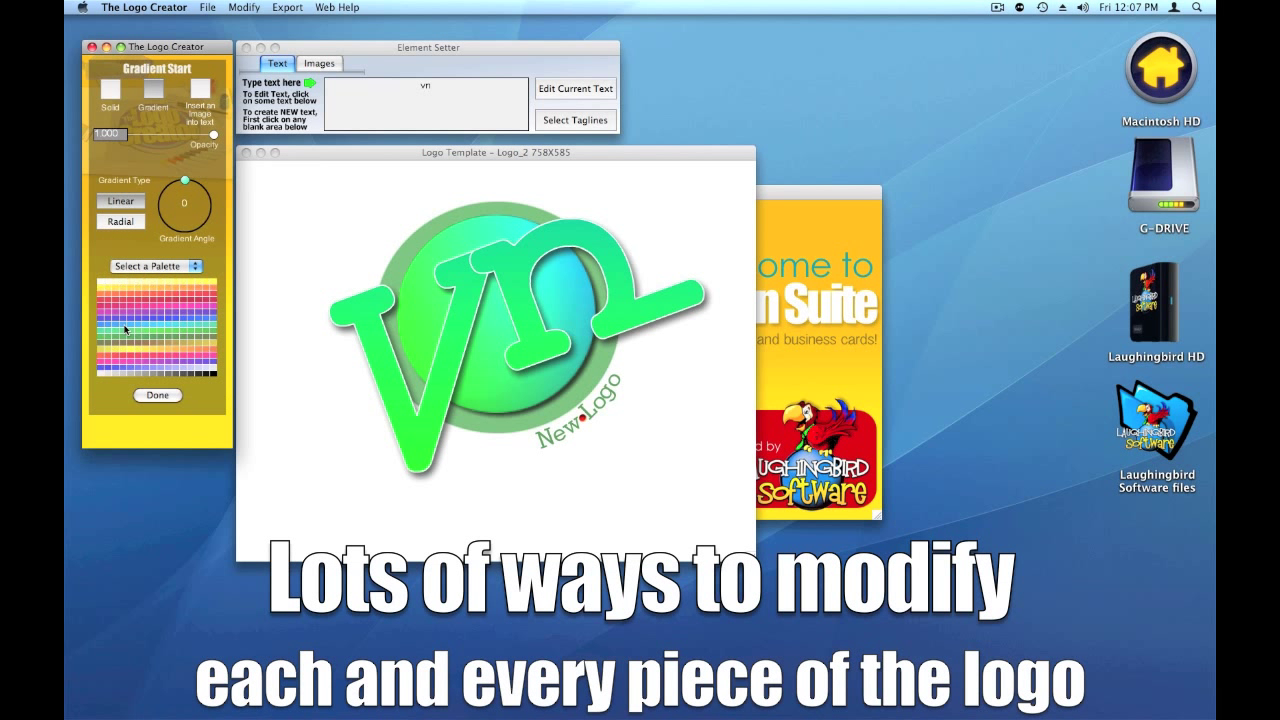
click(143, 297)
click(157, 395)
click(186, 319)
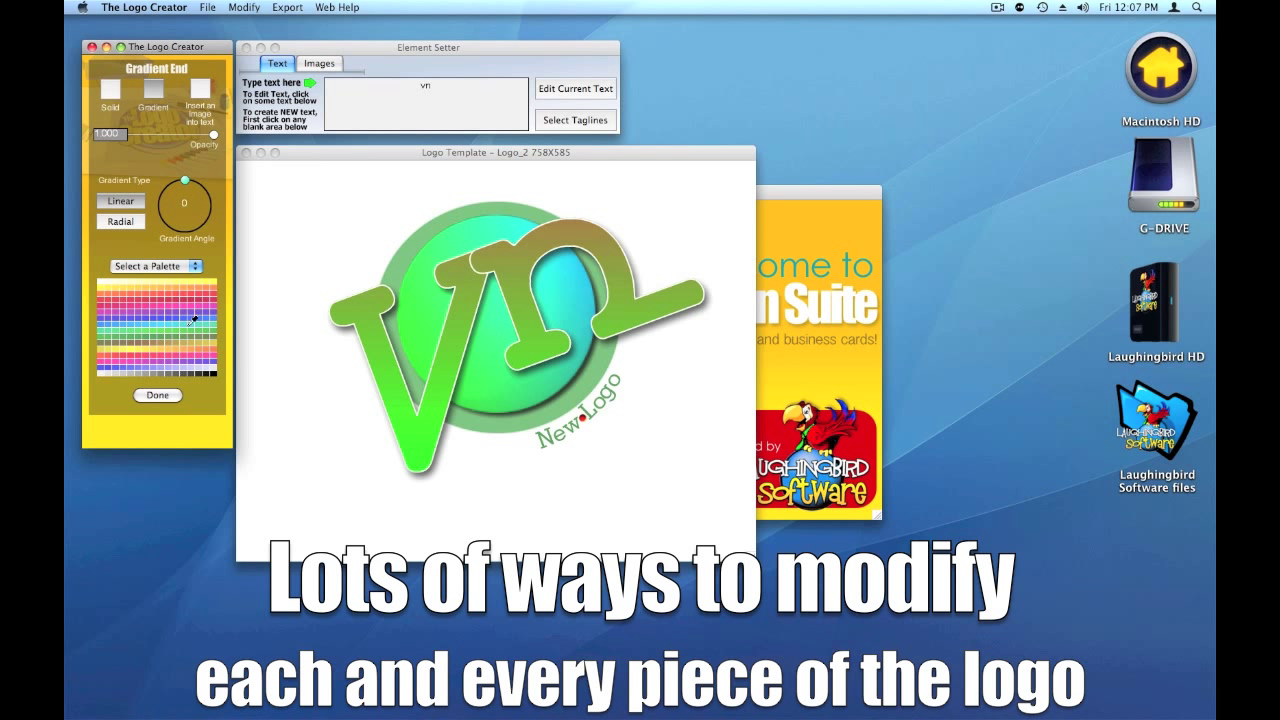
click(163, 345)
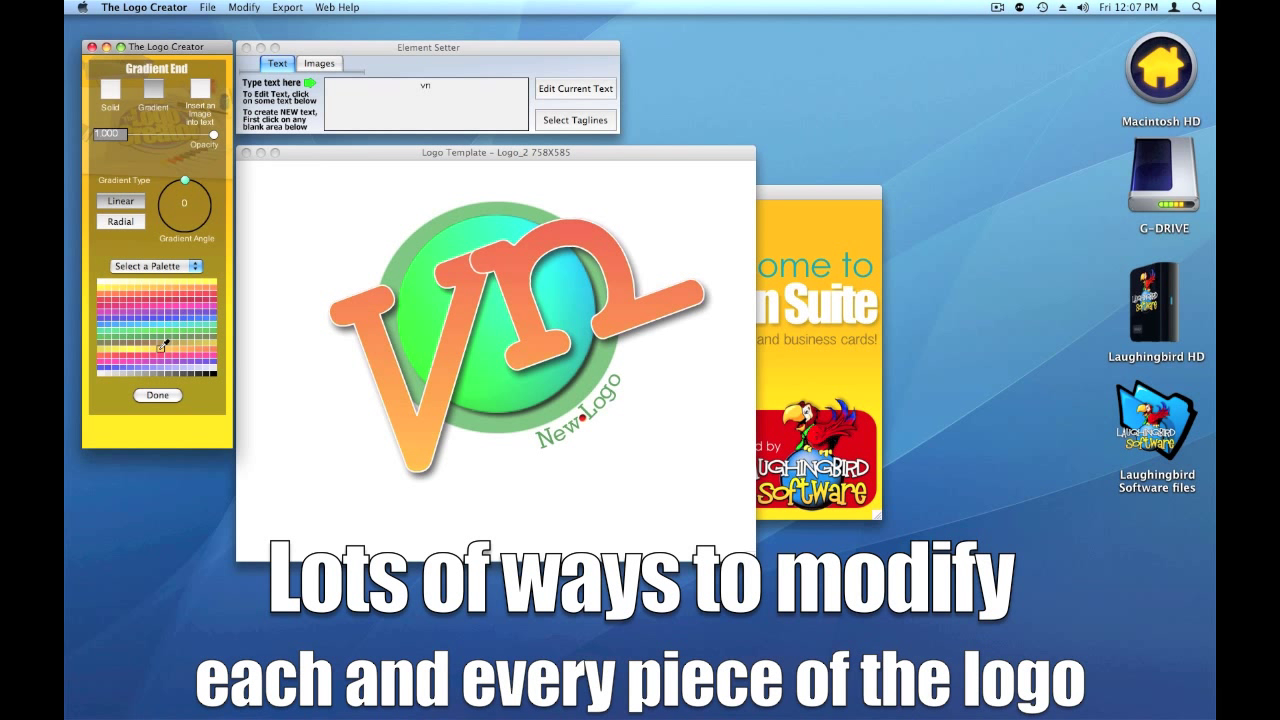
click(160, 267)
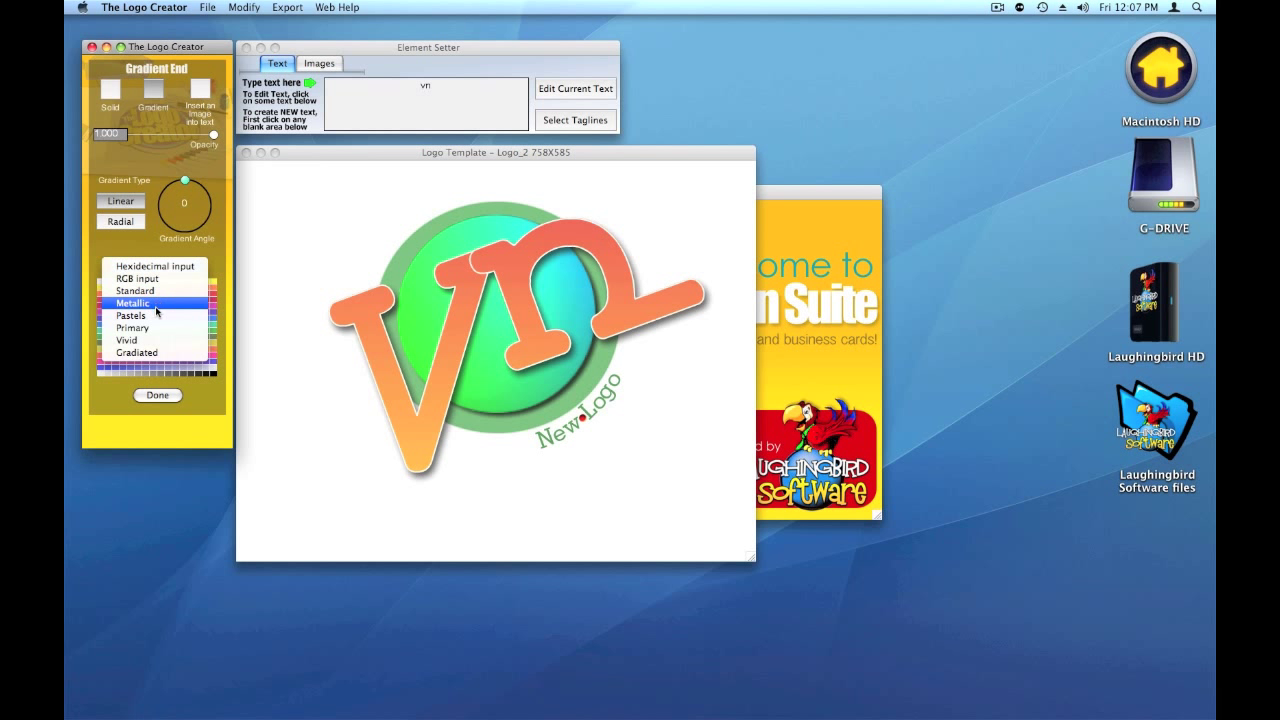
click(157, 315)
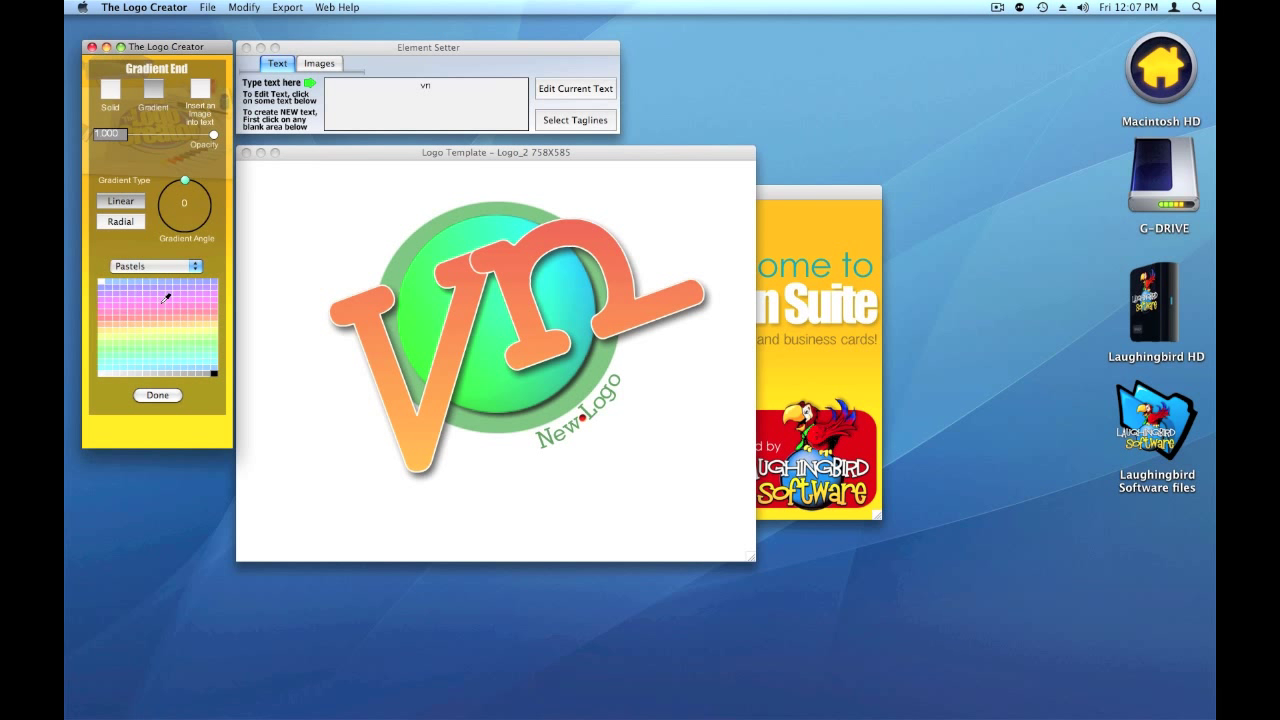
click(164, 303)
From the Primary palette, set the gradient end to orange and start to red
click(160, 267)
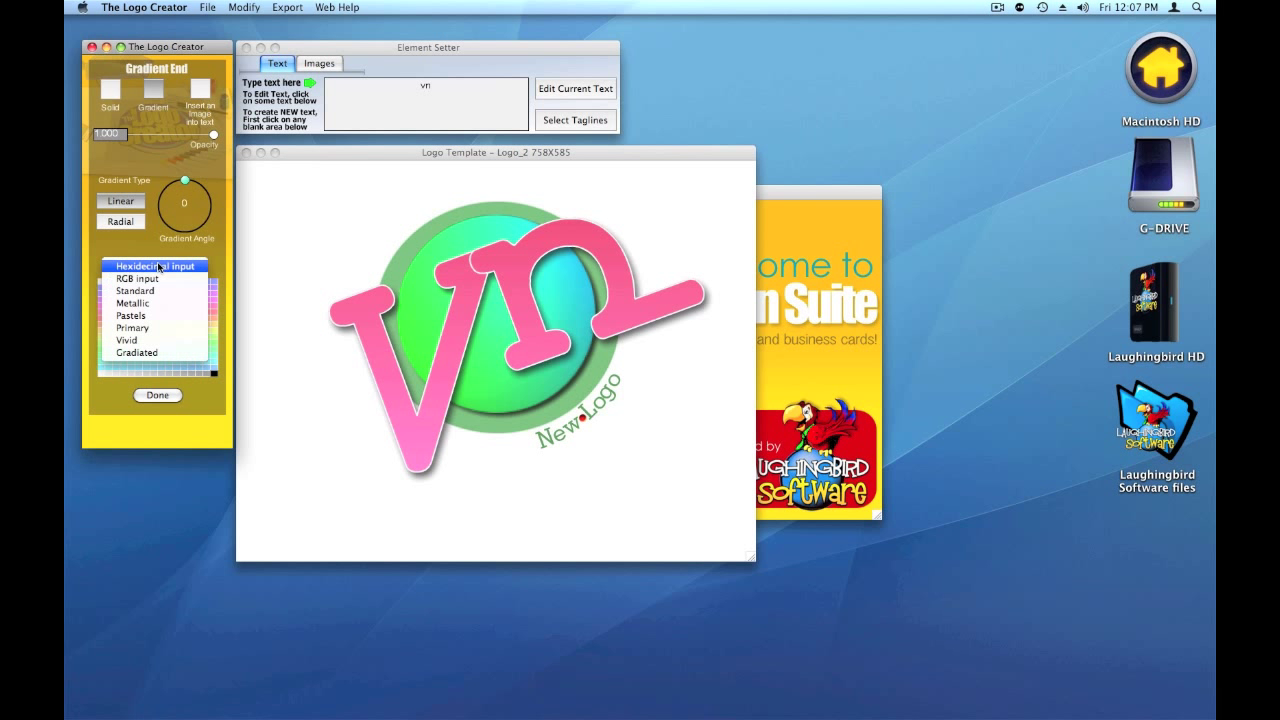
click(163, 327)
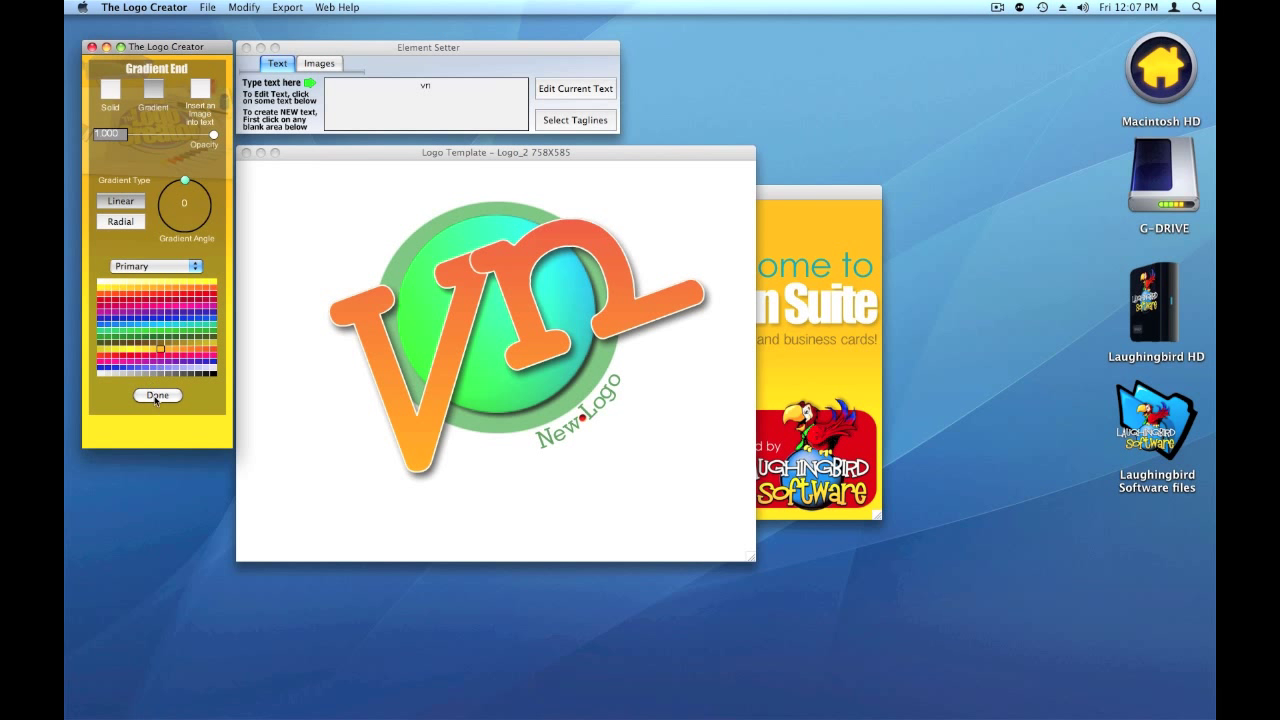
click(156, 396)
click(132, 320)
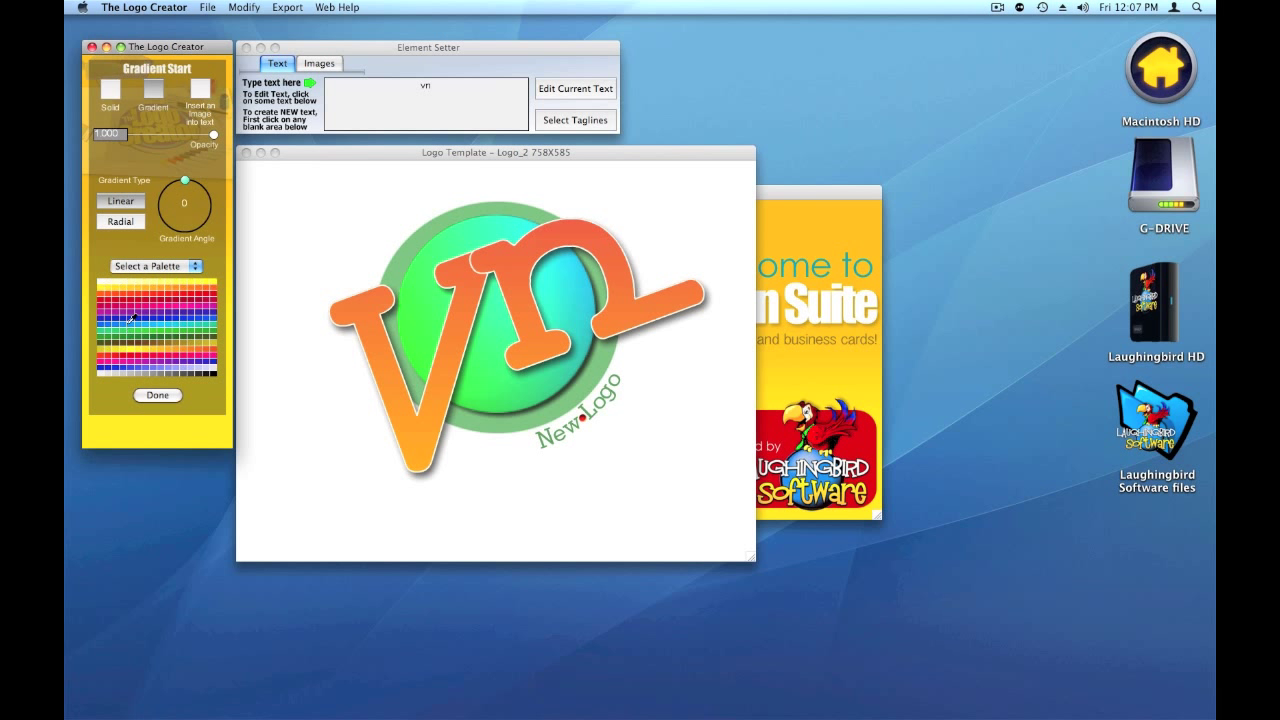
click(144, 348)
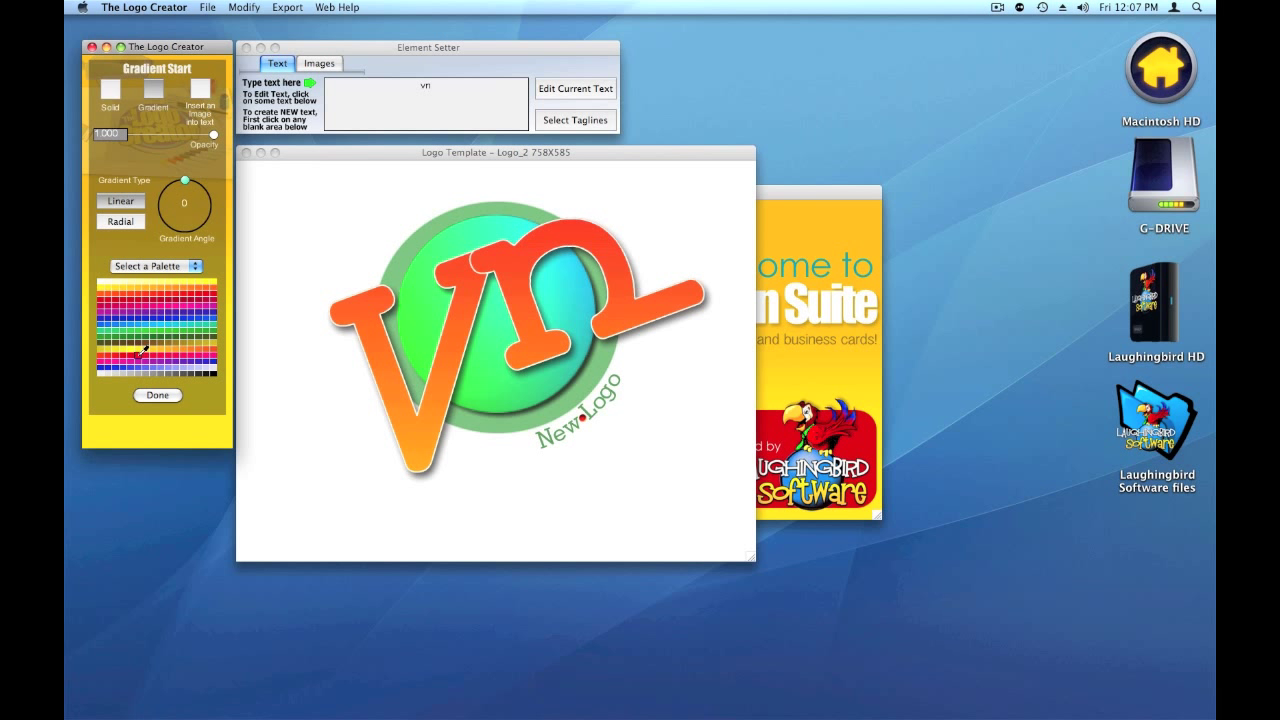
click(158, 395)
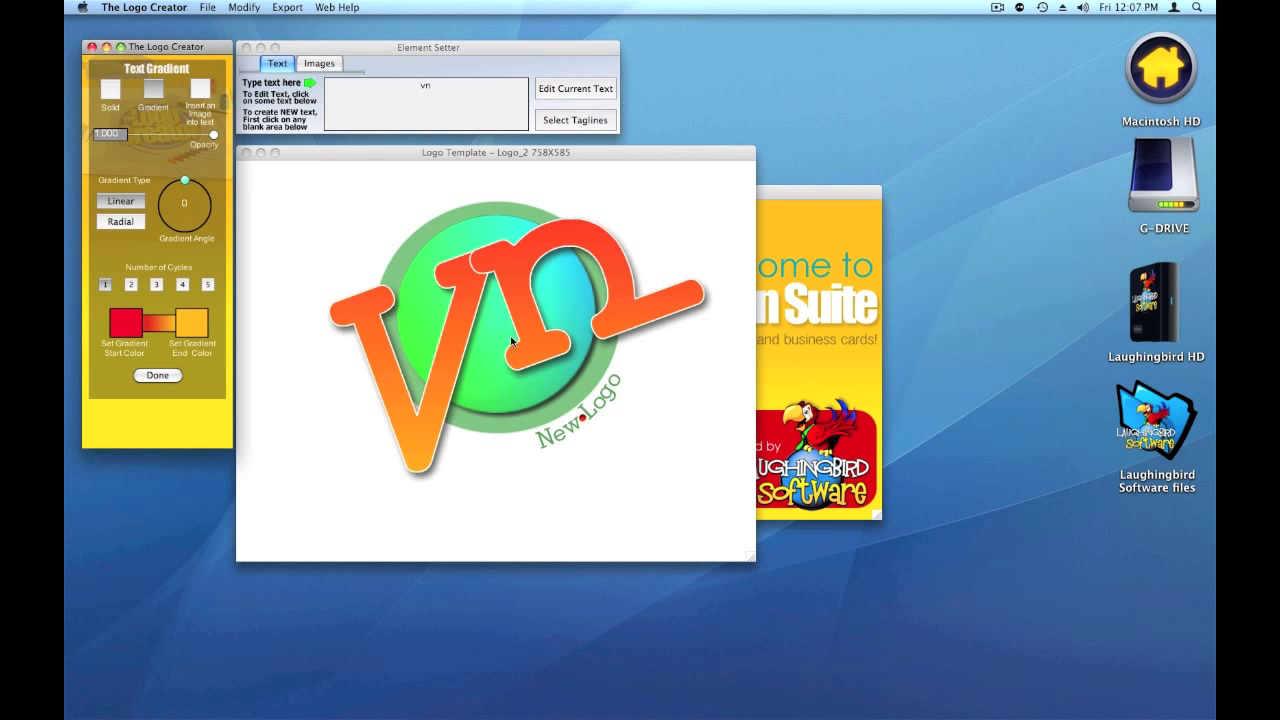
Recolour the New Logo tagline orange-red
click(453, 356)
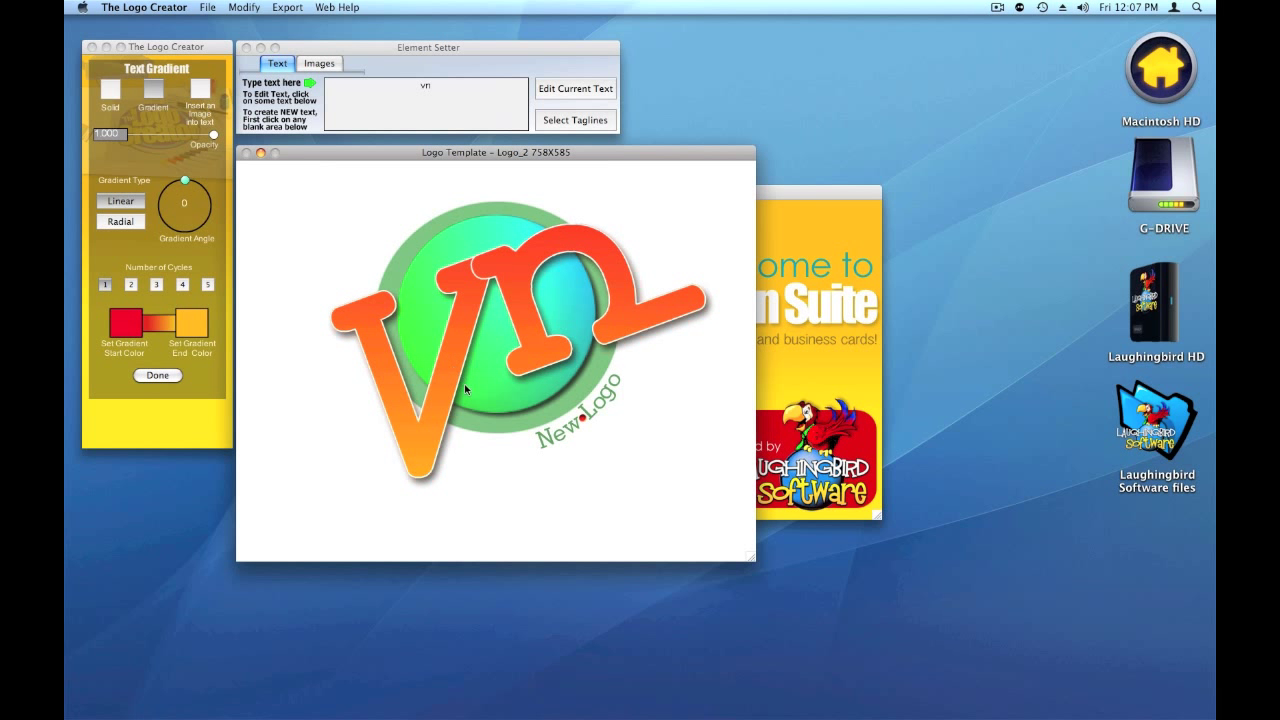
click(592, 417)
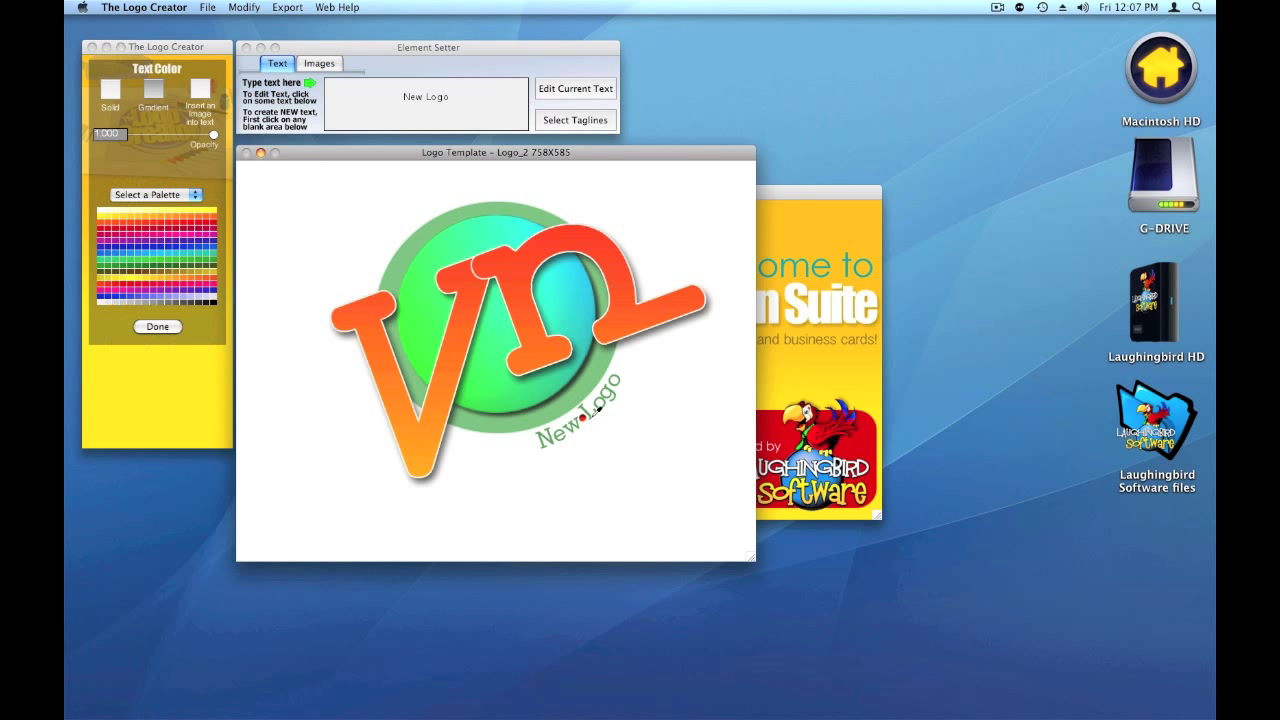
click(163, 326)
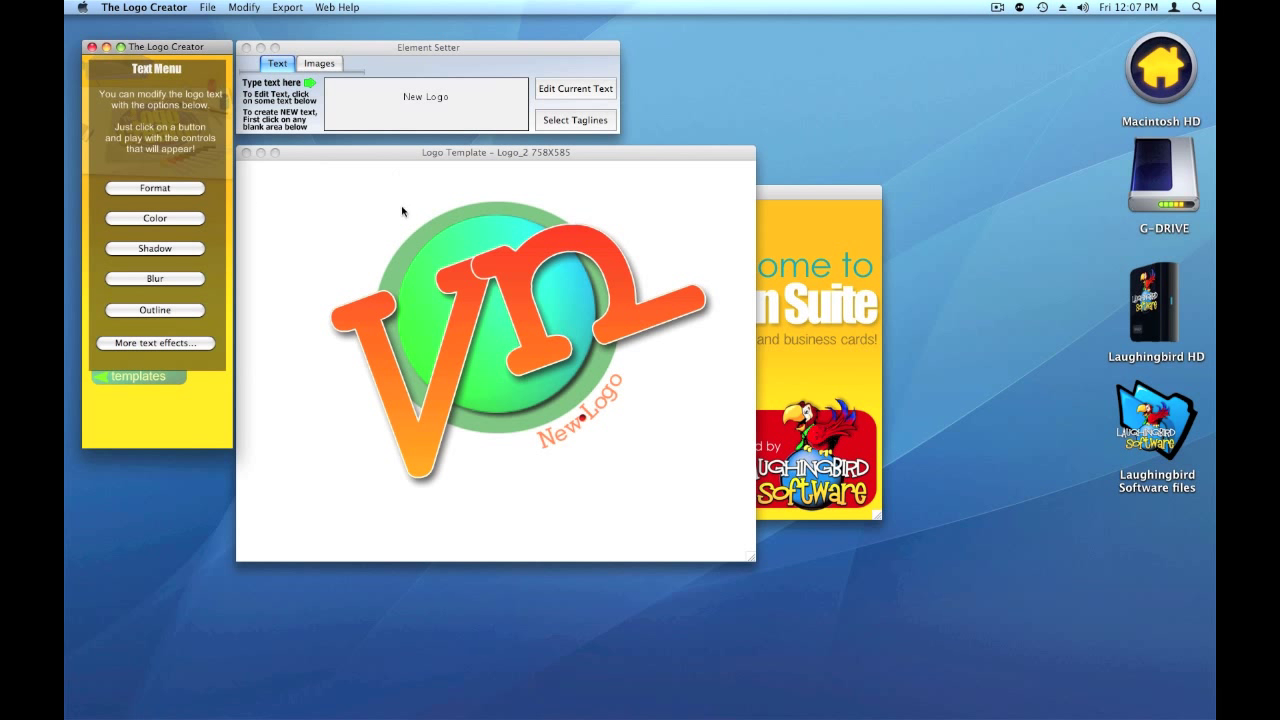
Select the background circle and browse the Alphabet_bluePortal image set
click(416, 262)
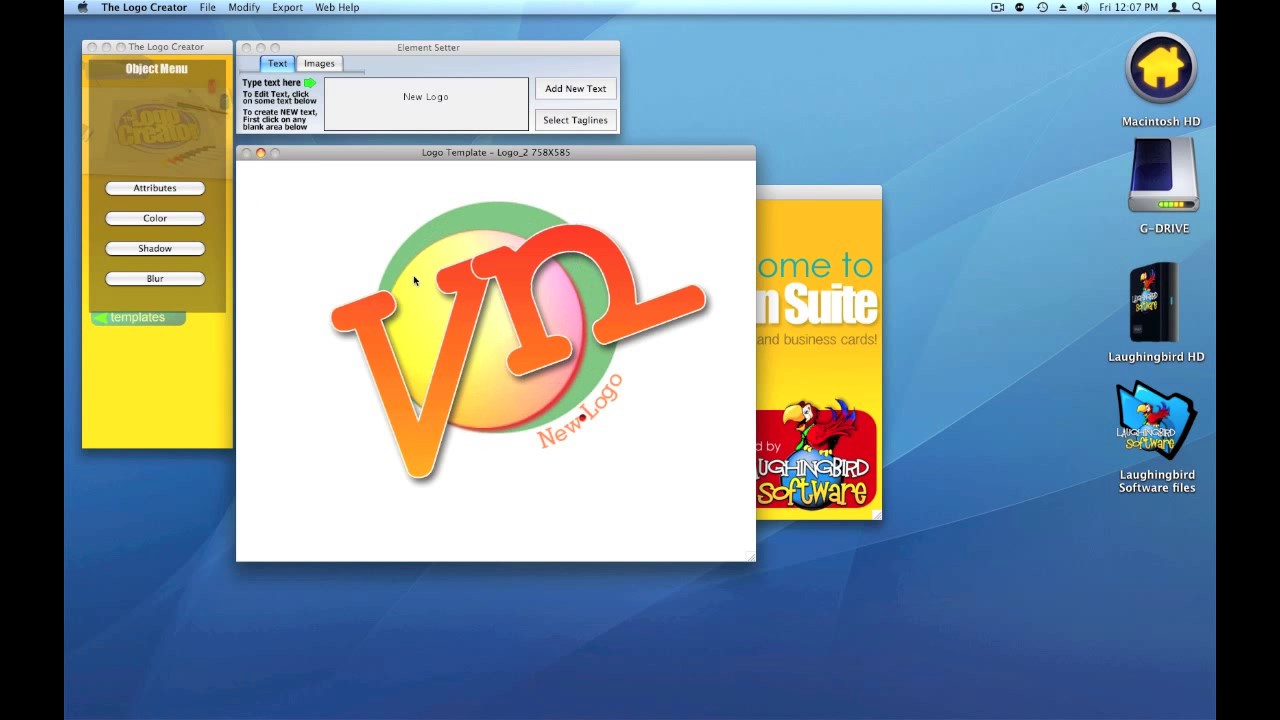
click(316, 64)
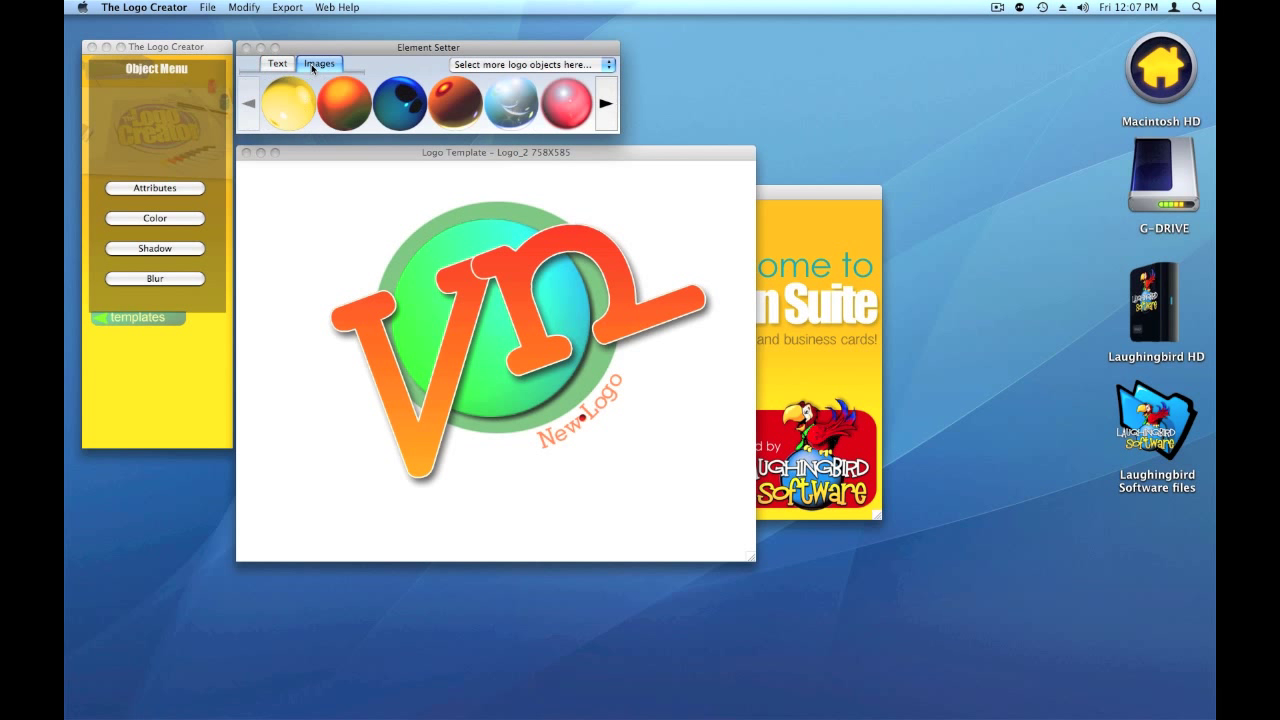
click(483, 65)
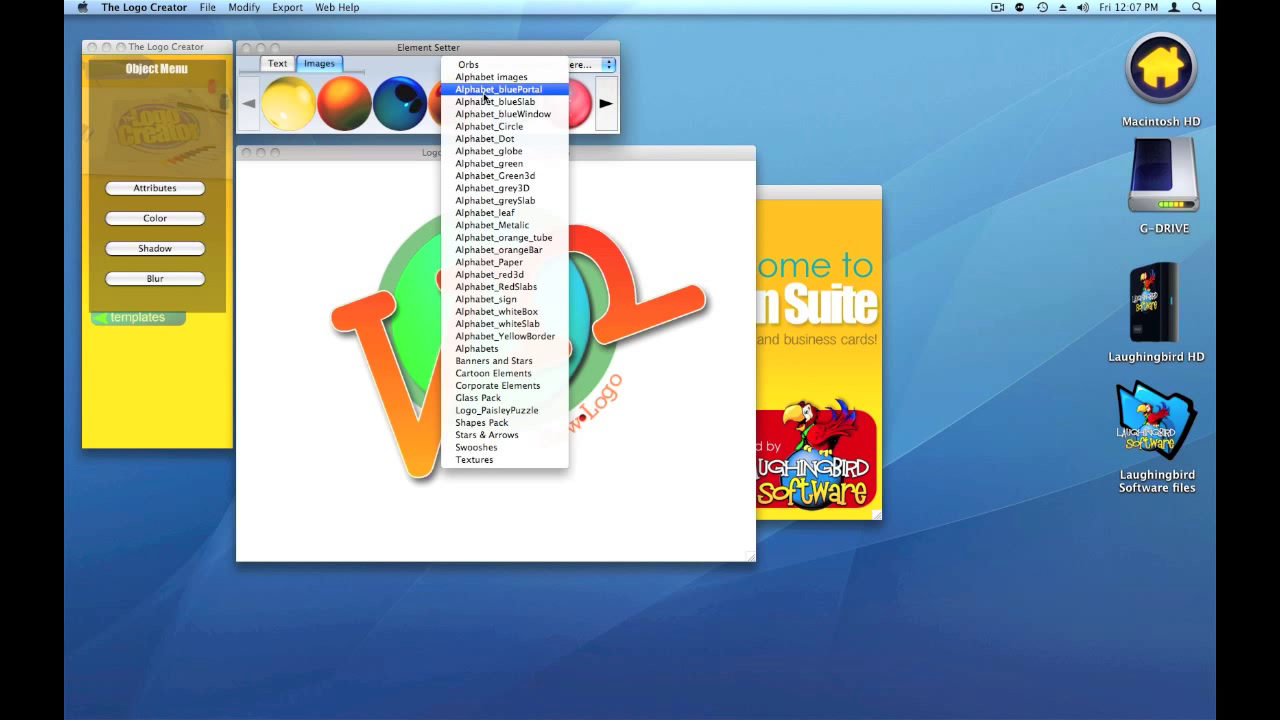
click(484, 96)
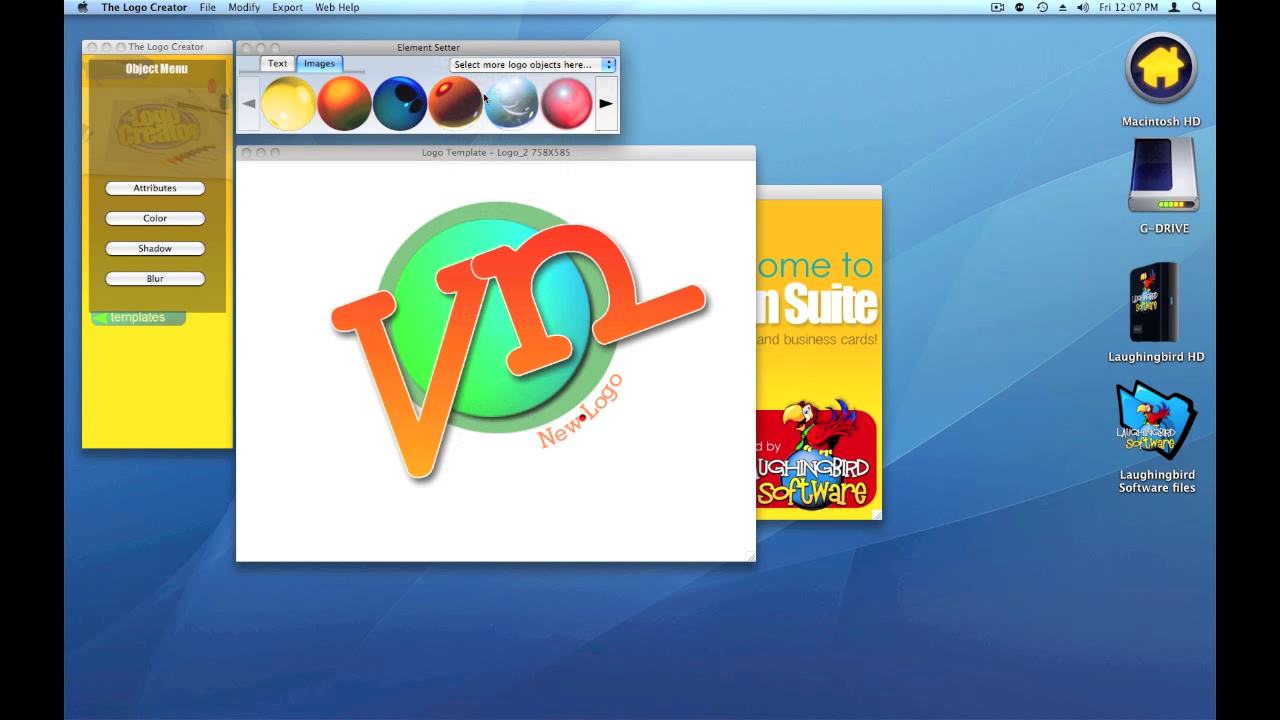
click(605, 104)
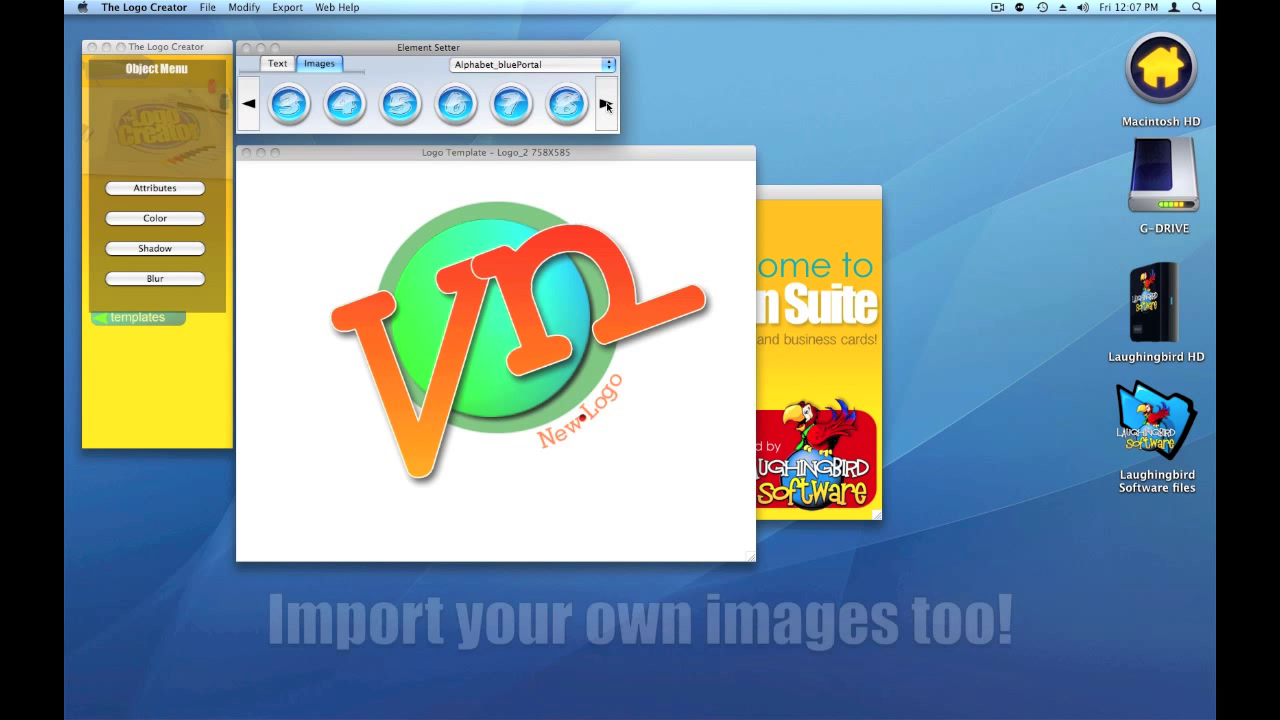
Check the Alphabet_Circle collection, then load Banners and Stars
click(512, 68)
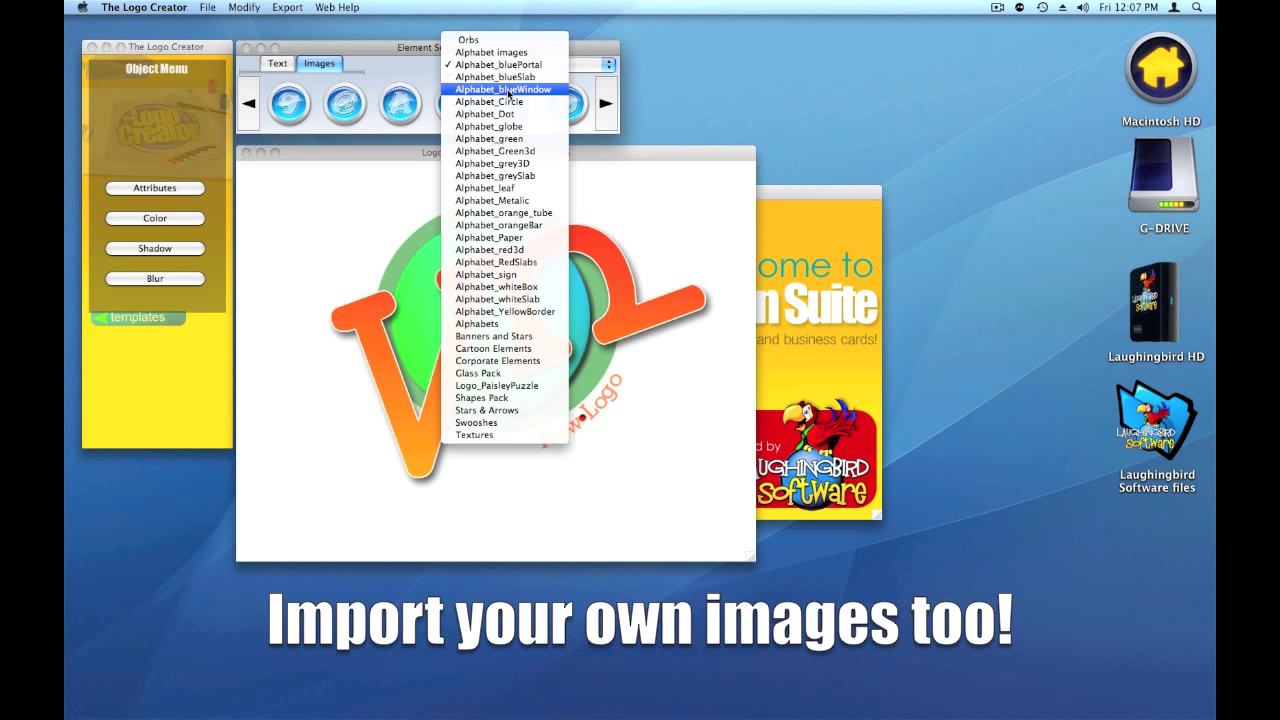
click(506, 101)
click(509, 66)
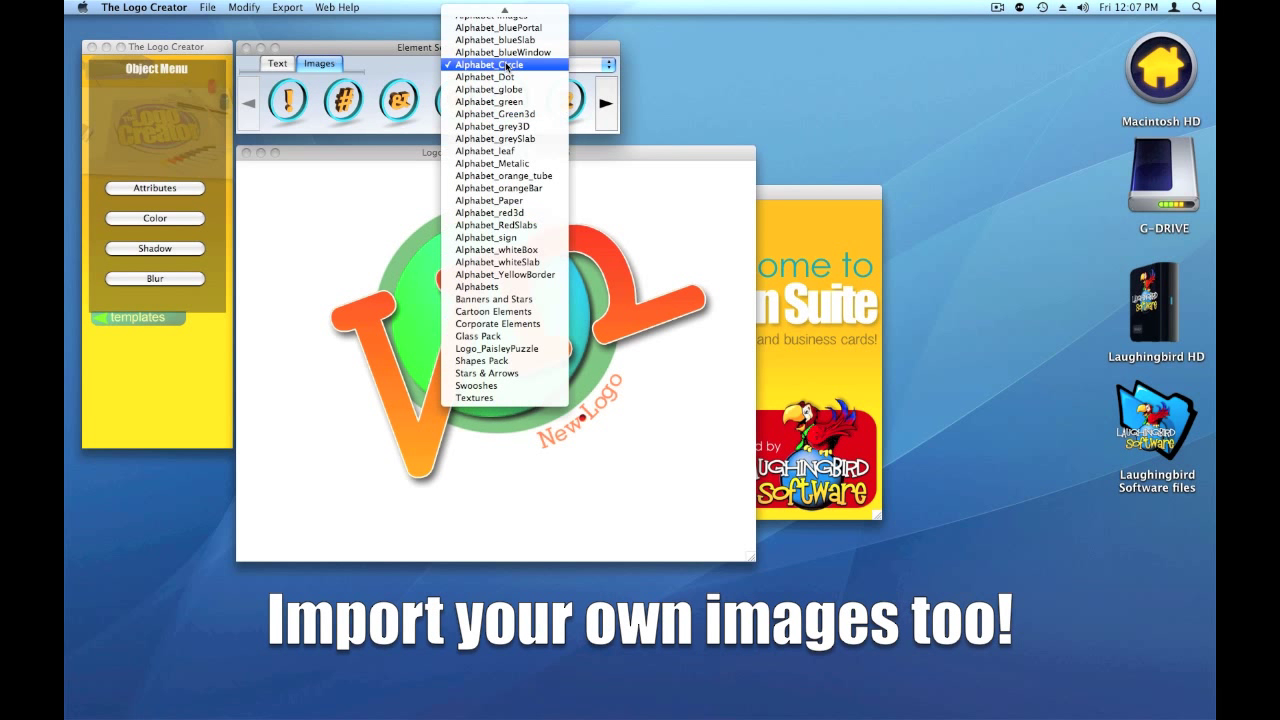
click(514, 289)
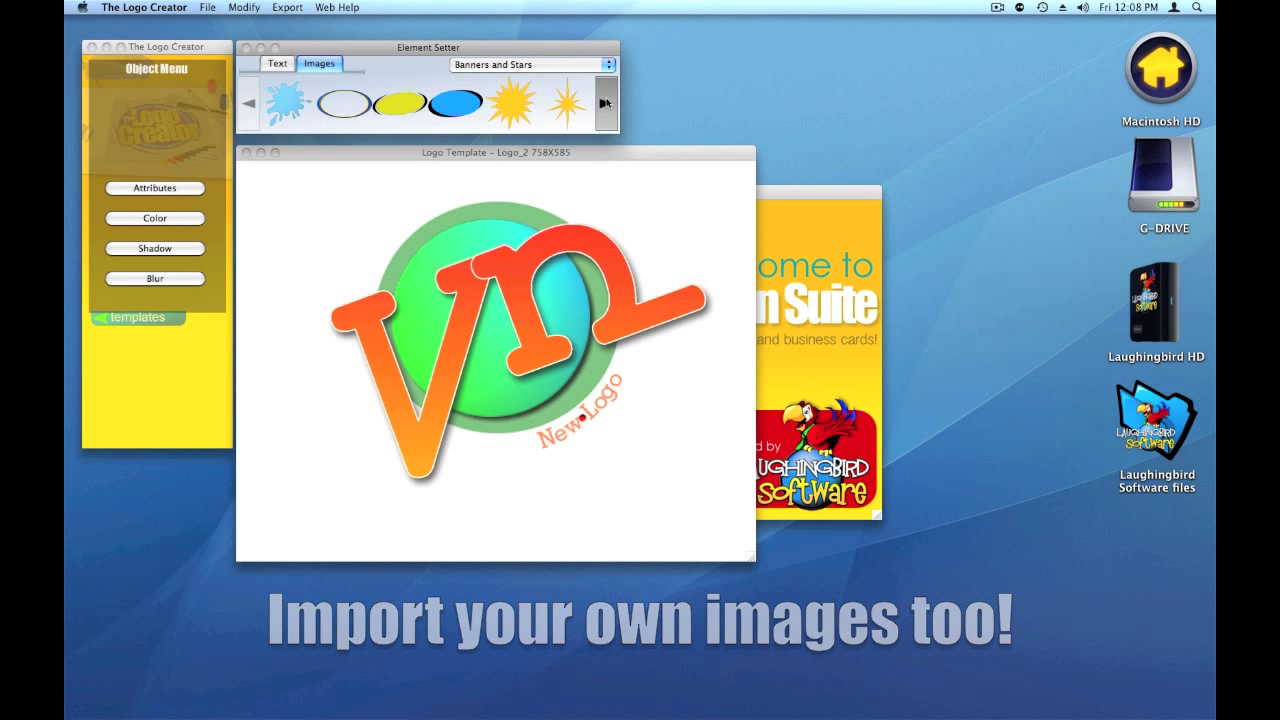
Place the grey halftone dot circle on the canvas and send it to the back
scroll(505, 112, down, 1)
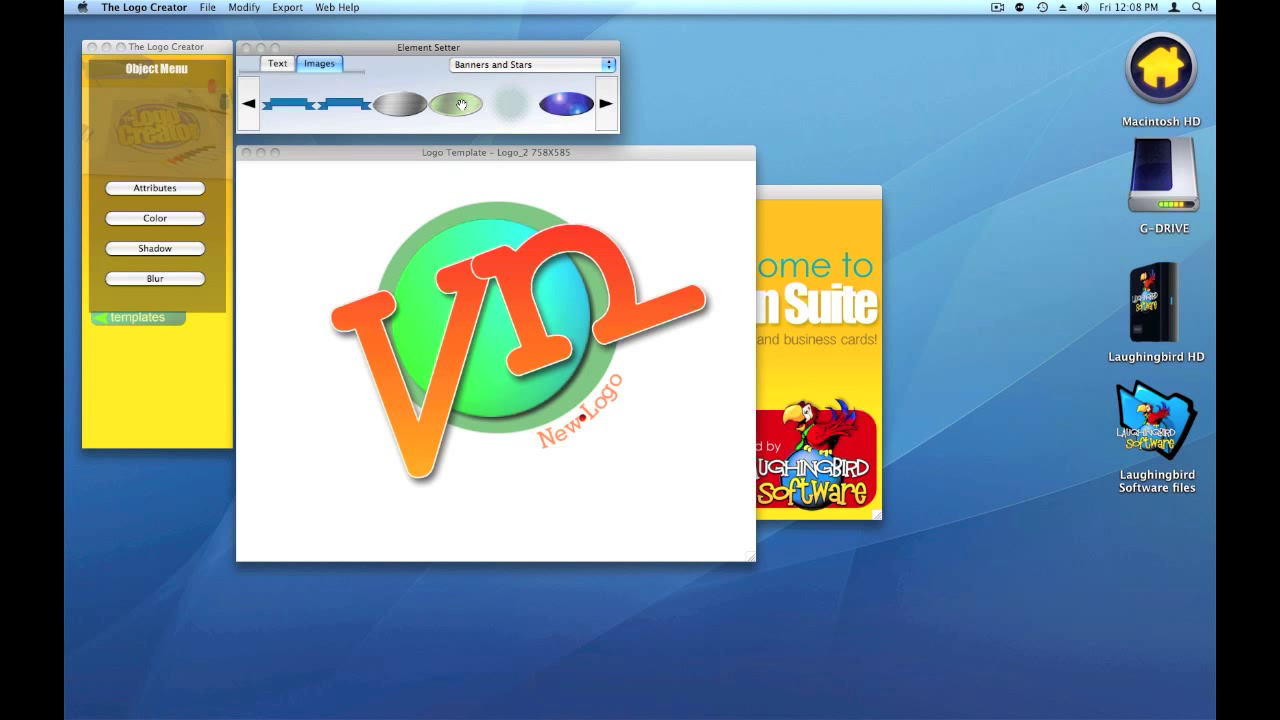
drag(506, 106, 495, 316)
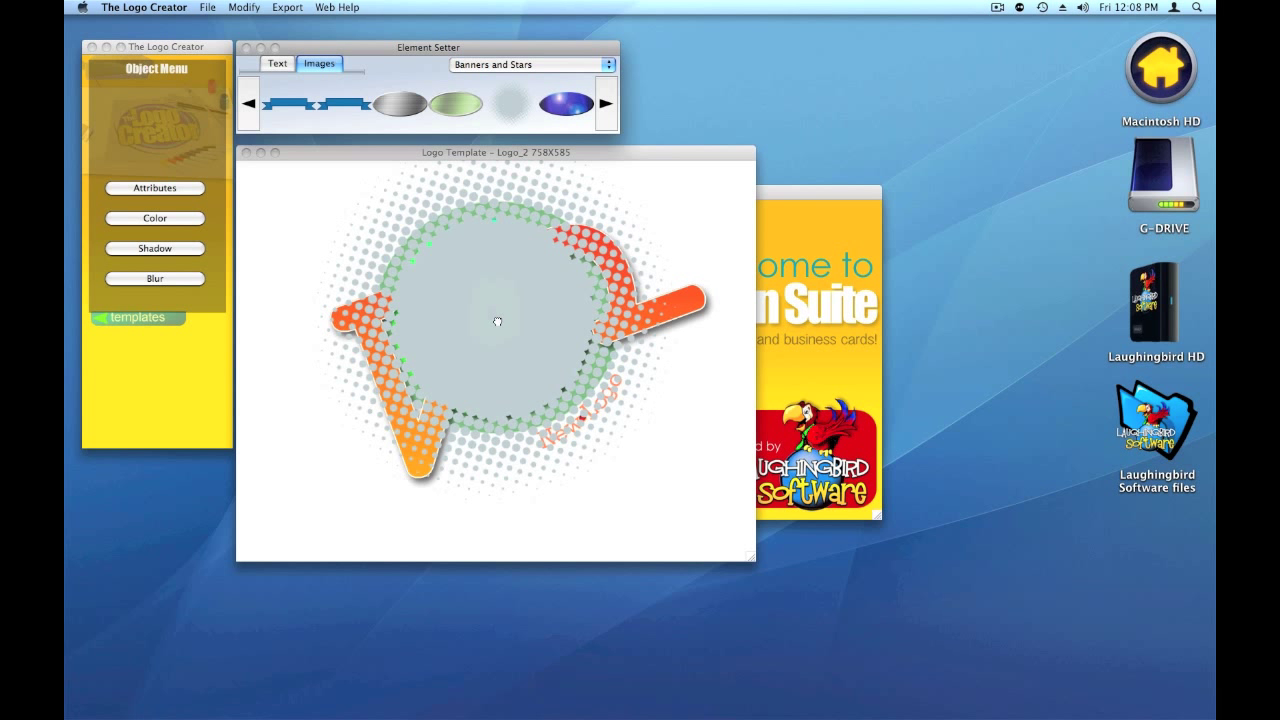
click(487, 294)
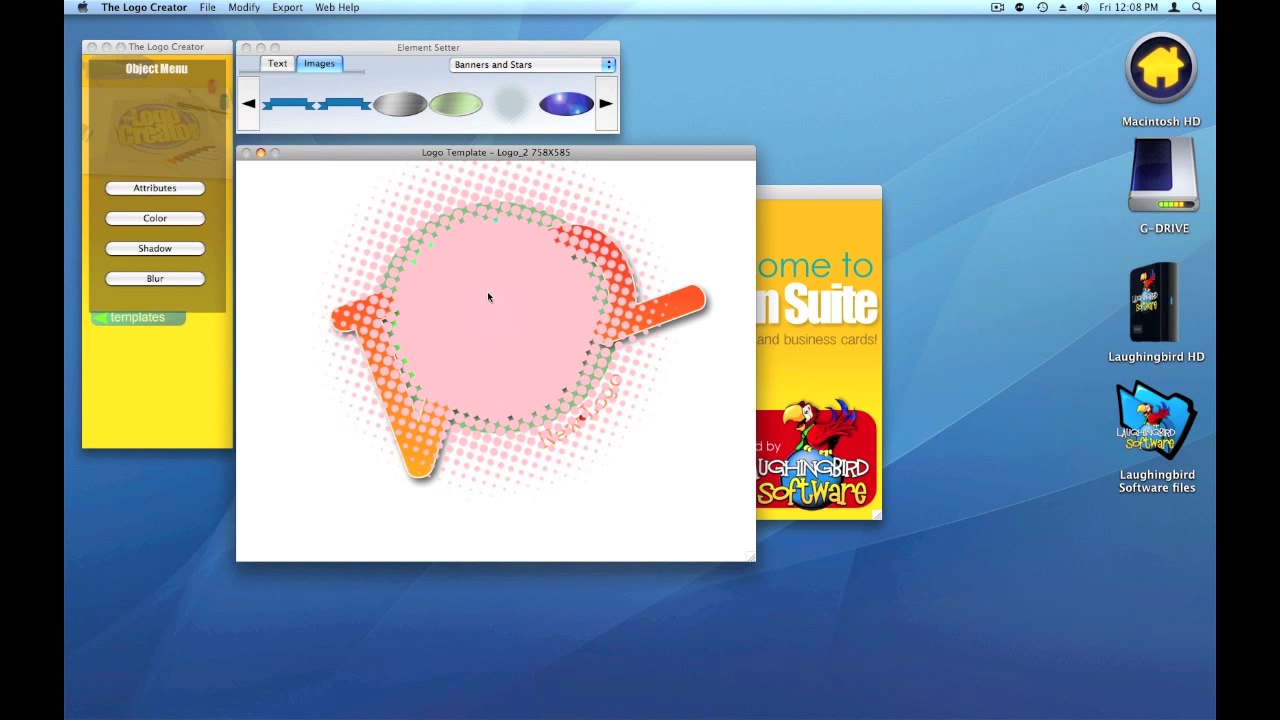
click(245, 8)
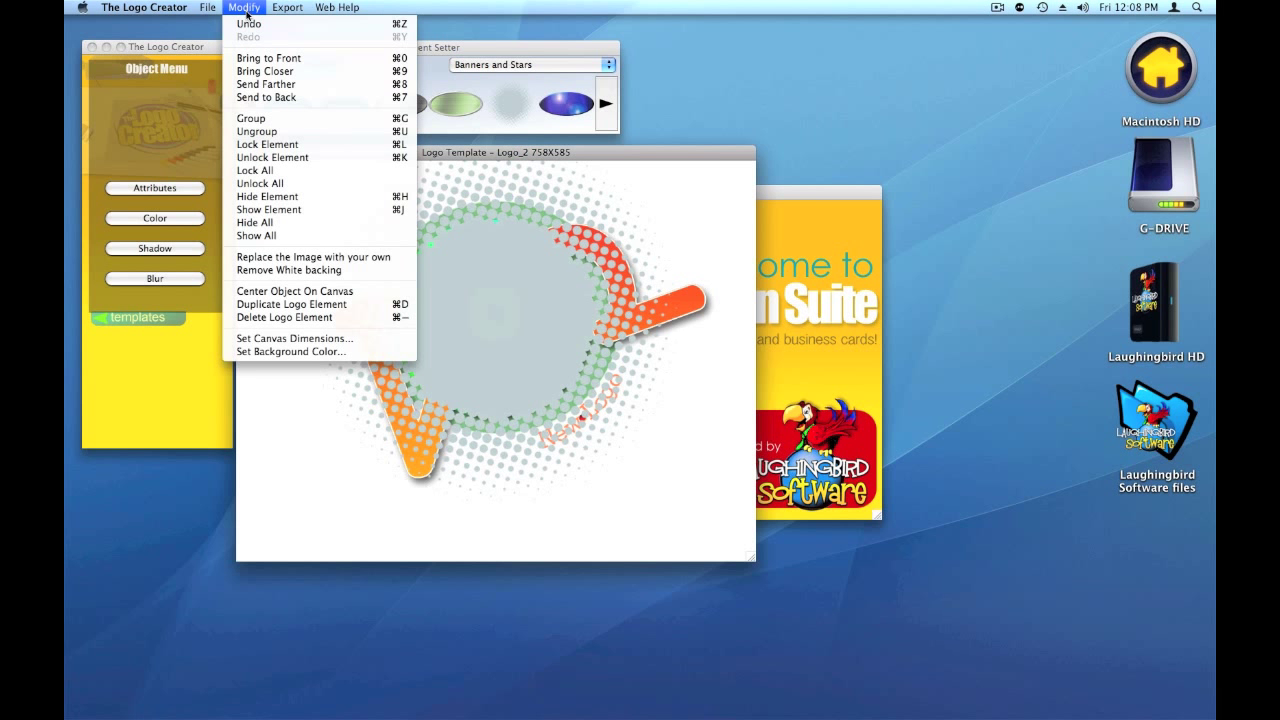
click(260, 97)
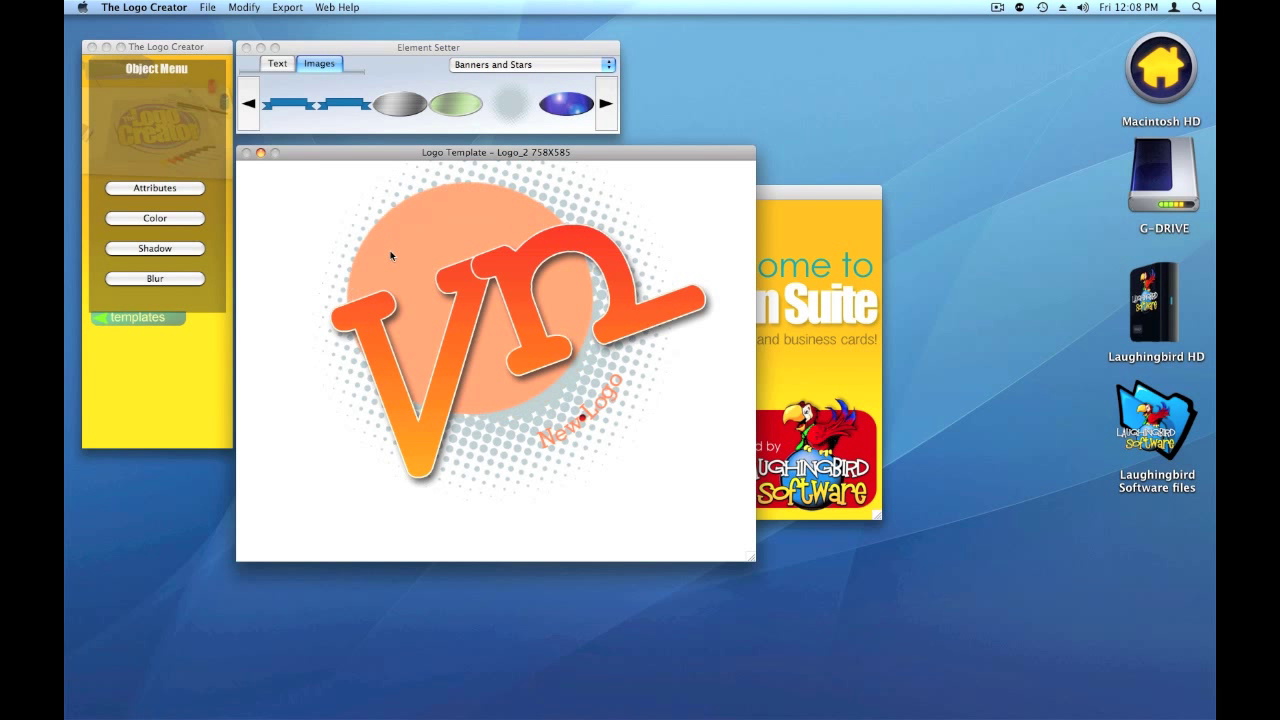
Delete the green circle element and select the Vn lettering
click(248, 8)
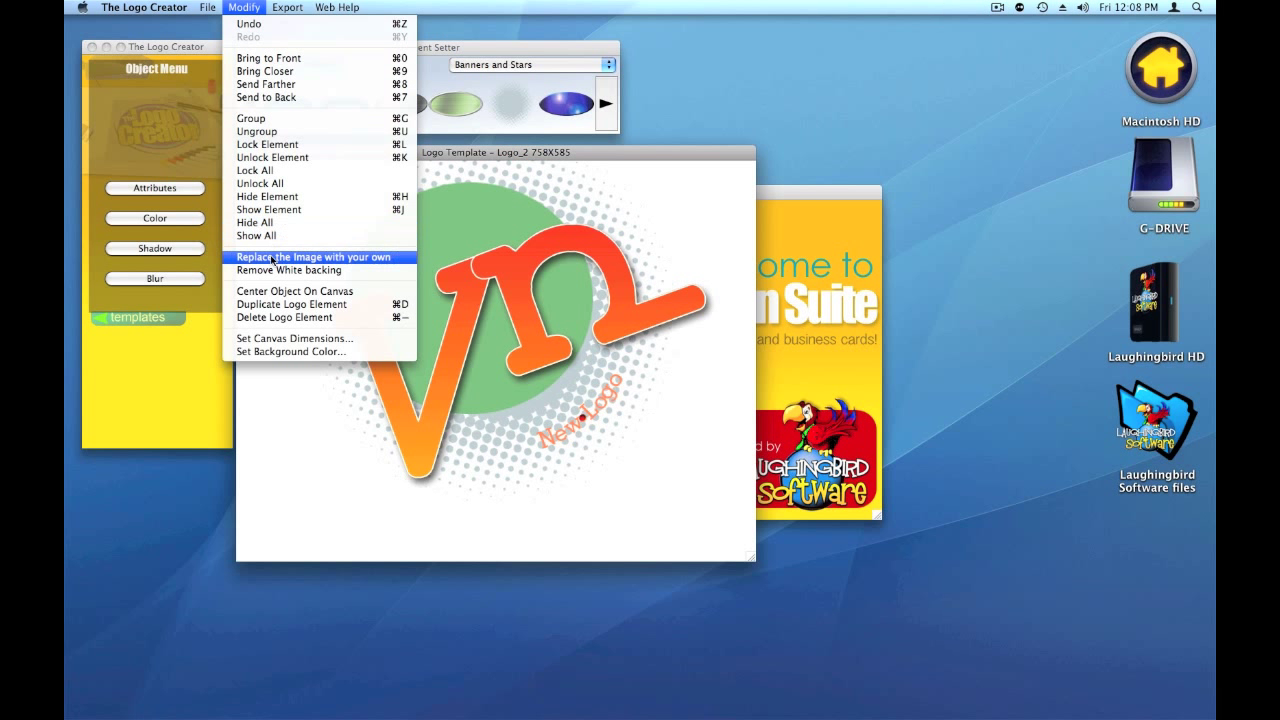
click(278, 318)
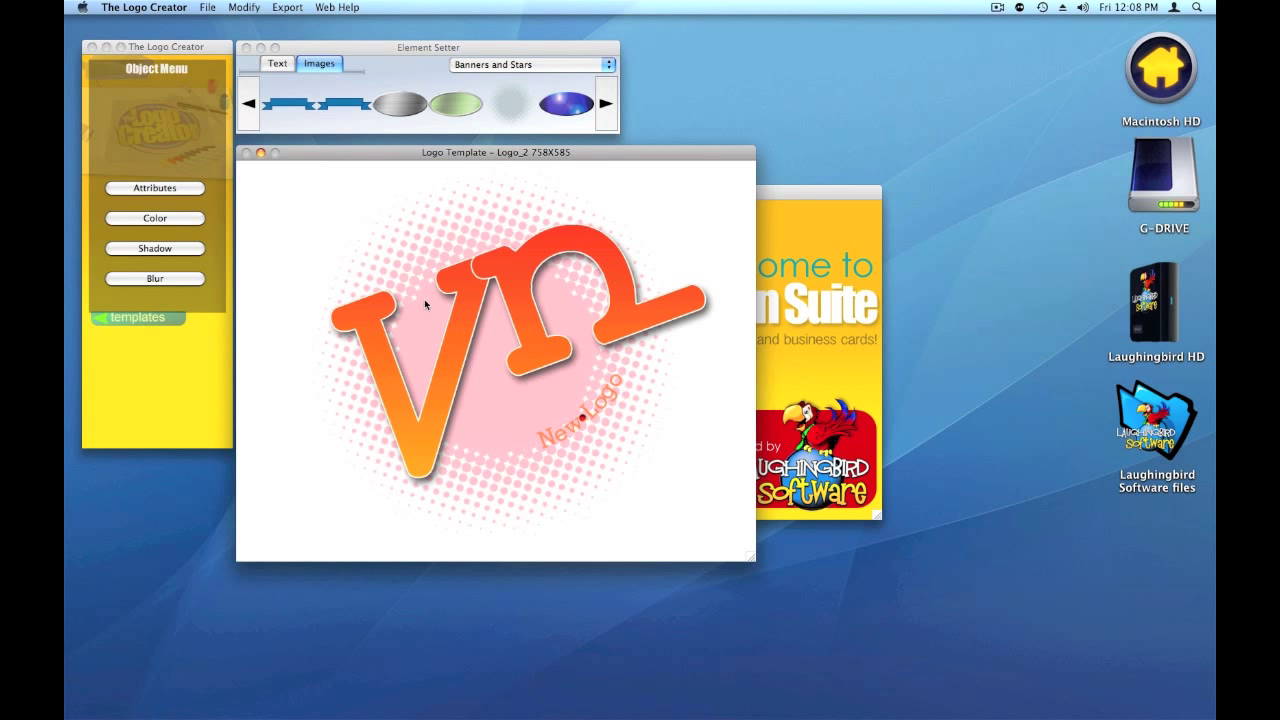
click(468, 296)
Nudge Vn down-right, move the New Logo tagline to the circle's lower right, and edit its text
drag(468, 295, 476, 317)
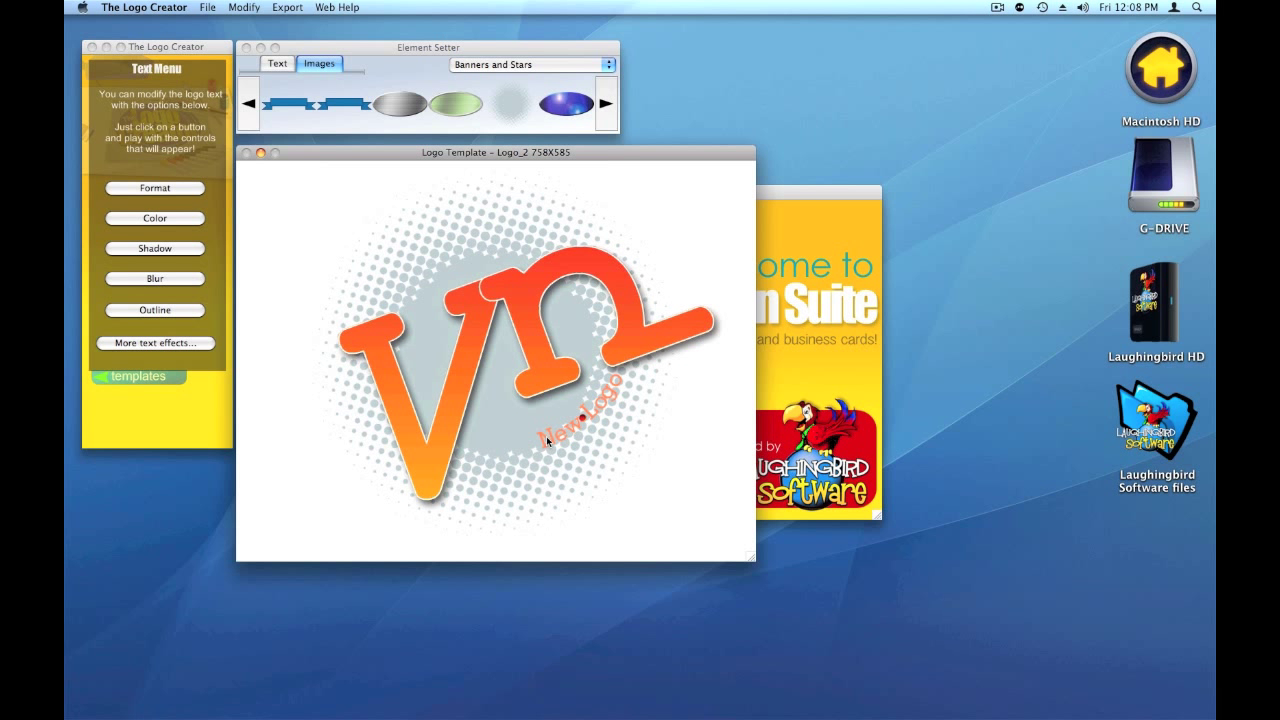
drag(546, 436, 592, 532)
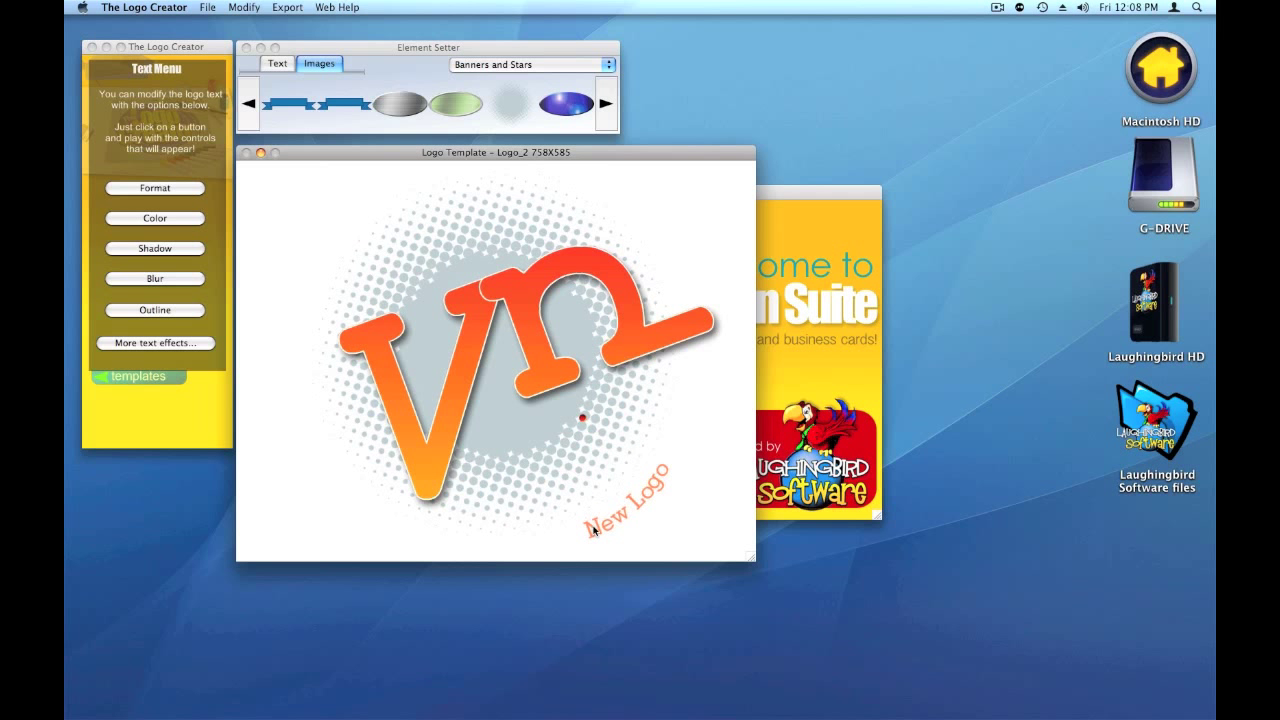
click(582, 421)
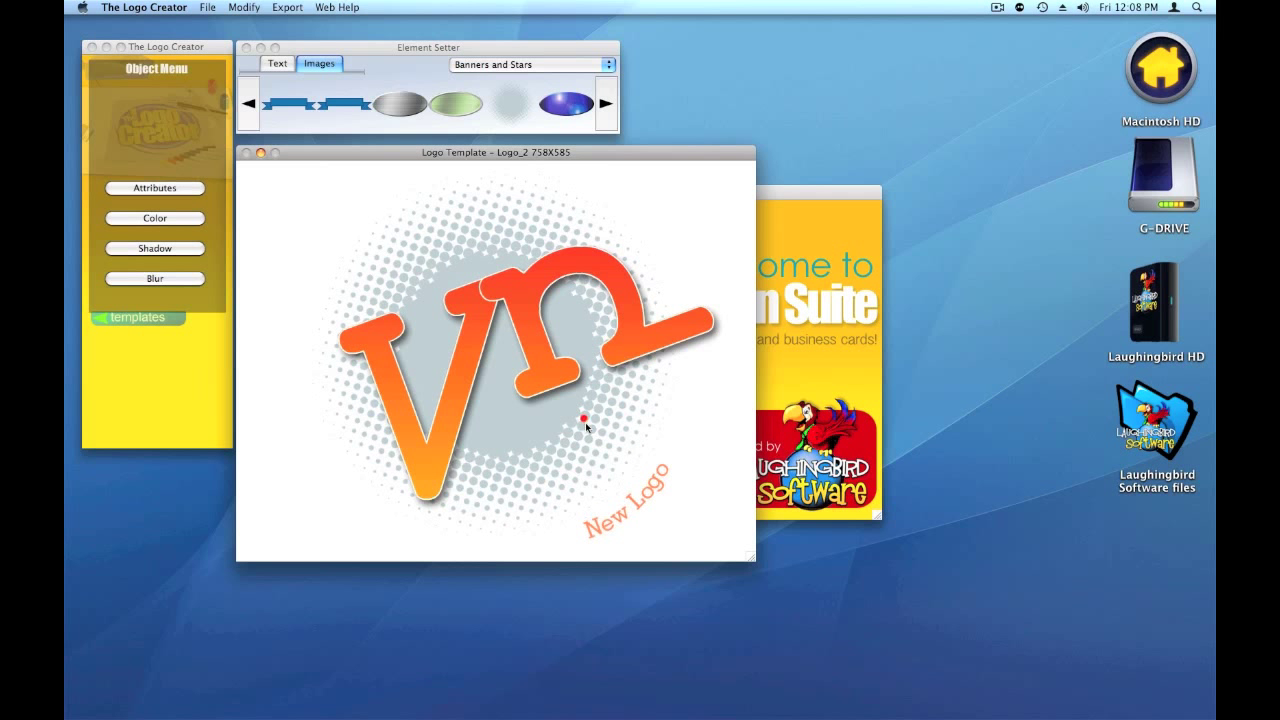
click(605, 528)
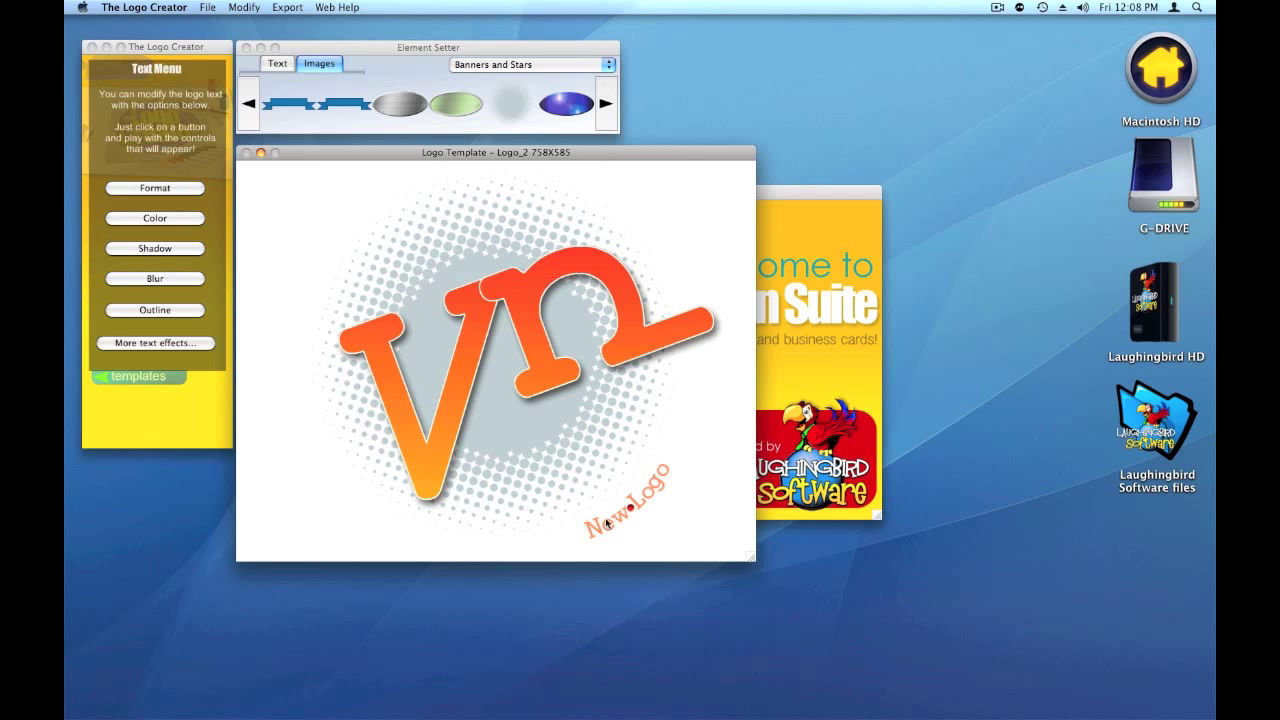
click(278, 64)
Replace the word 'New' with 'Very' in the curved tagline and apply the edit
click(406, 98)
double_click(406, 98)
text(Very Logo)
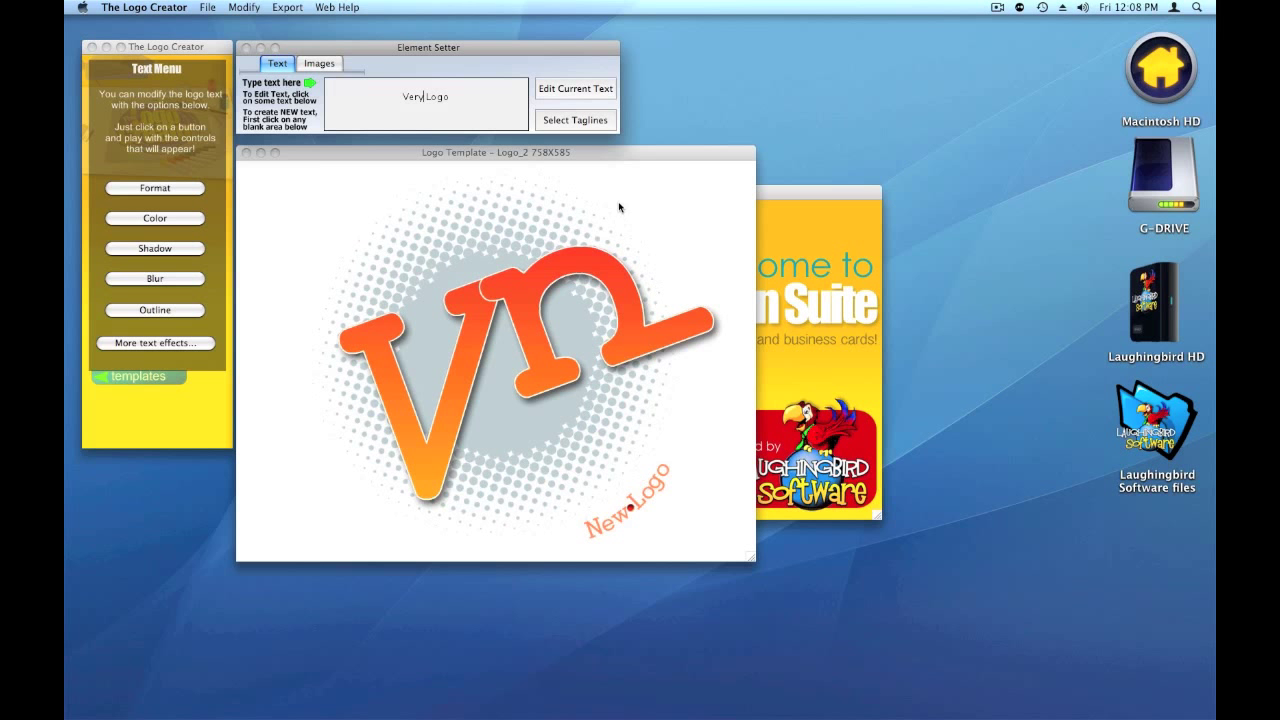
click(575, 90)
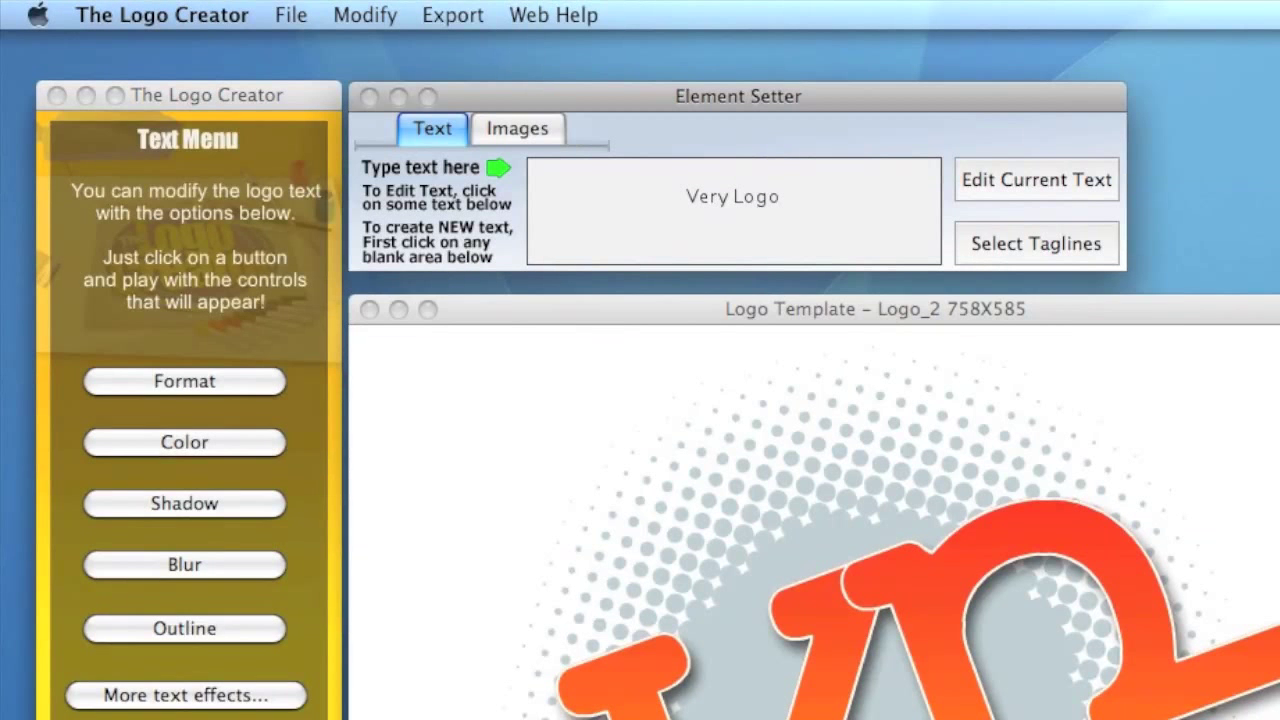
Replace 'Logo' with 'Nice' so the tagline reads 'Very Nice', then deselect all elements
click(947, 495)
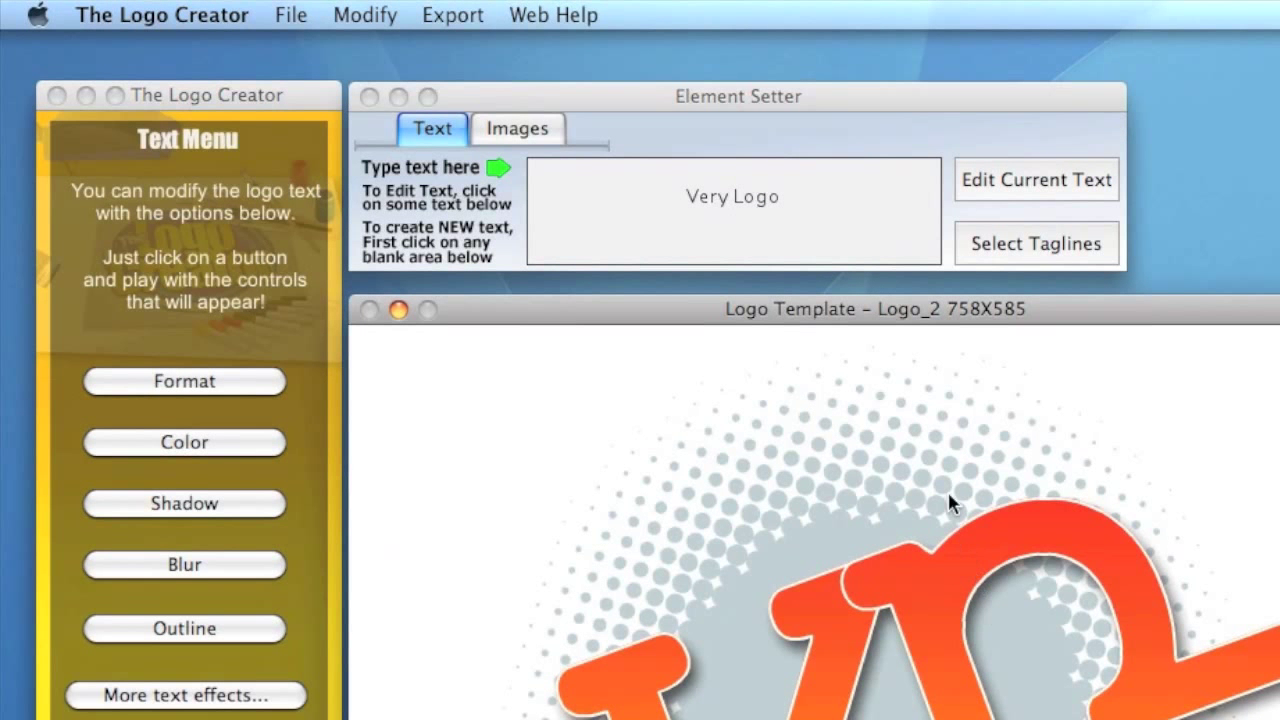
click(754, 199)
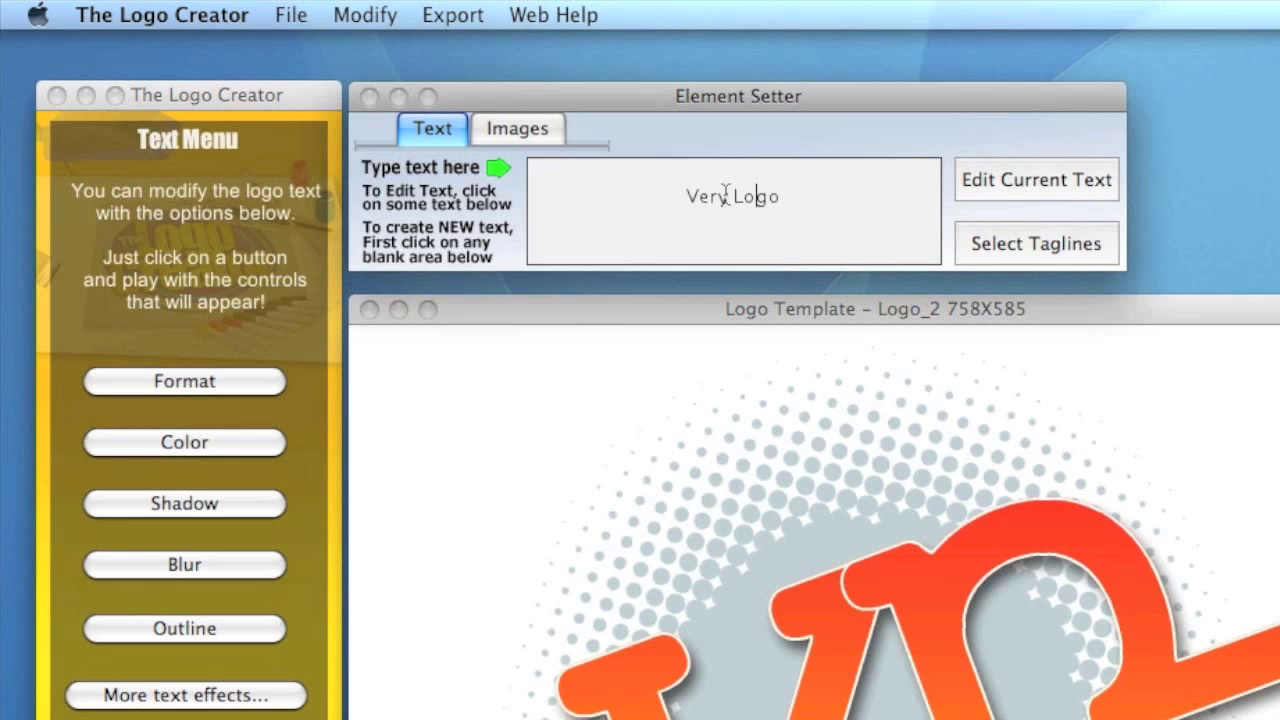
drag(735, 197, 787, 197)
text(Nice)
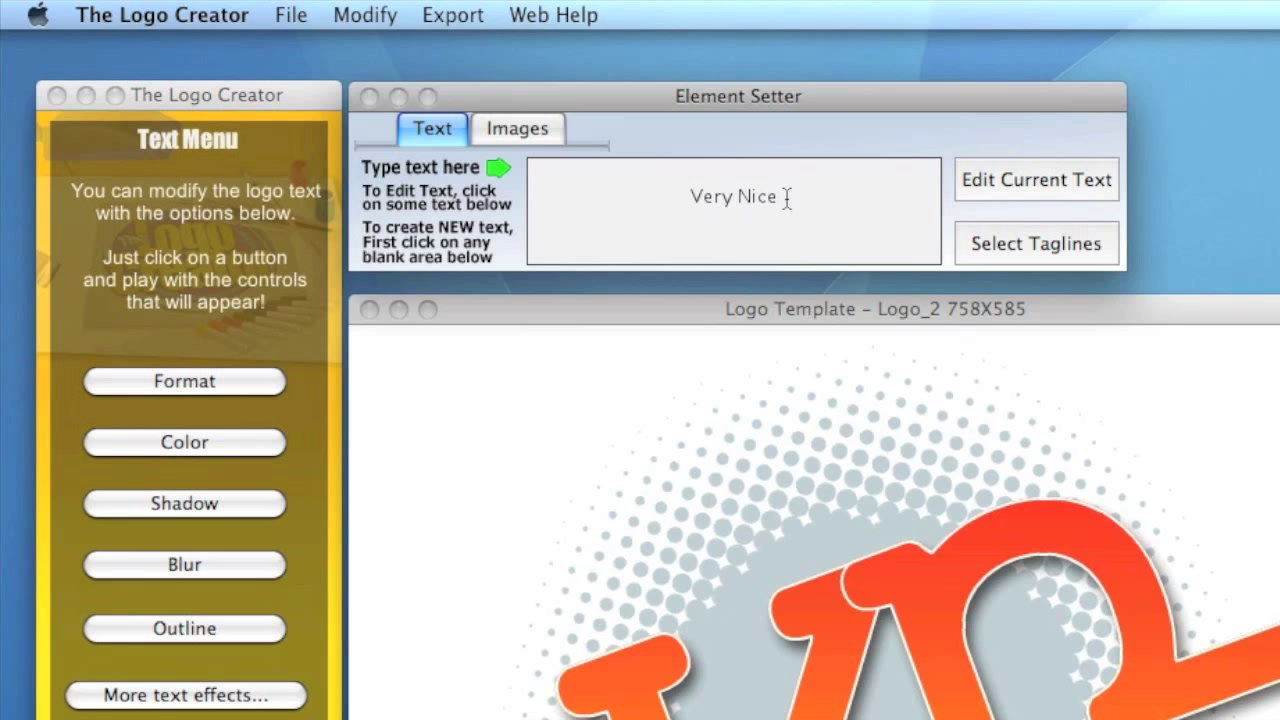
click(1020, 190)
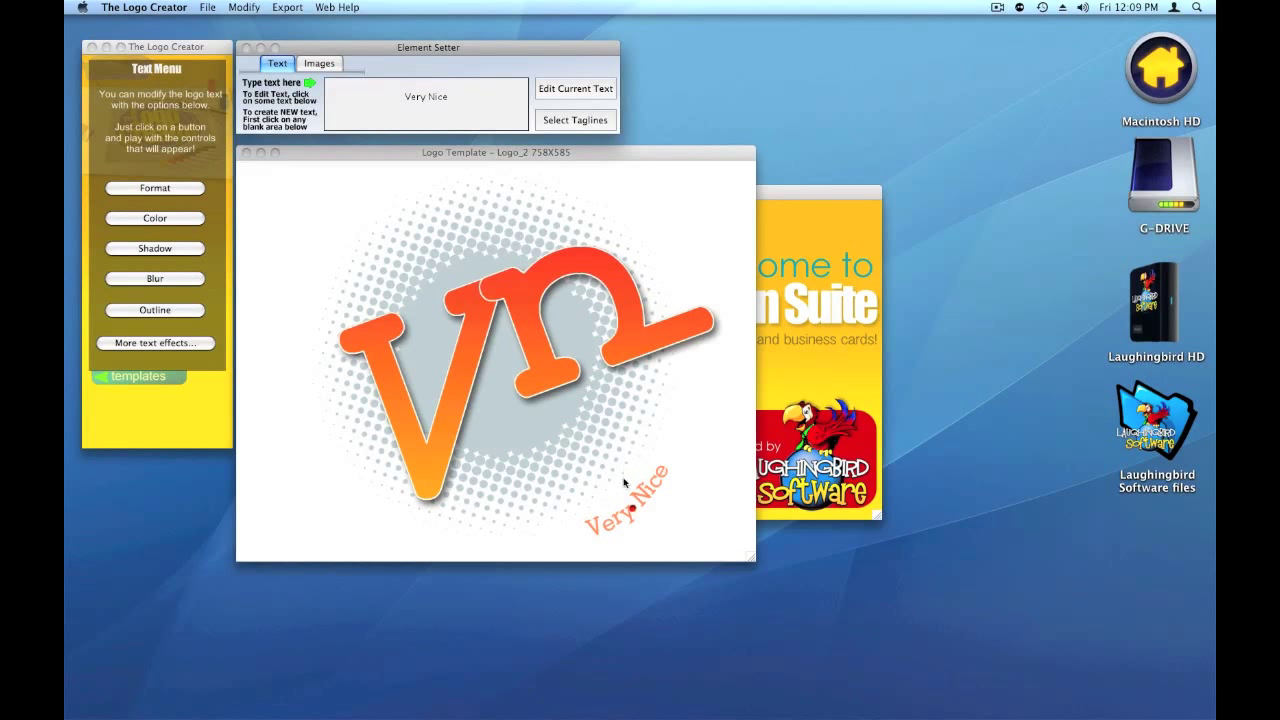
click(632, 514)
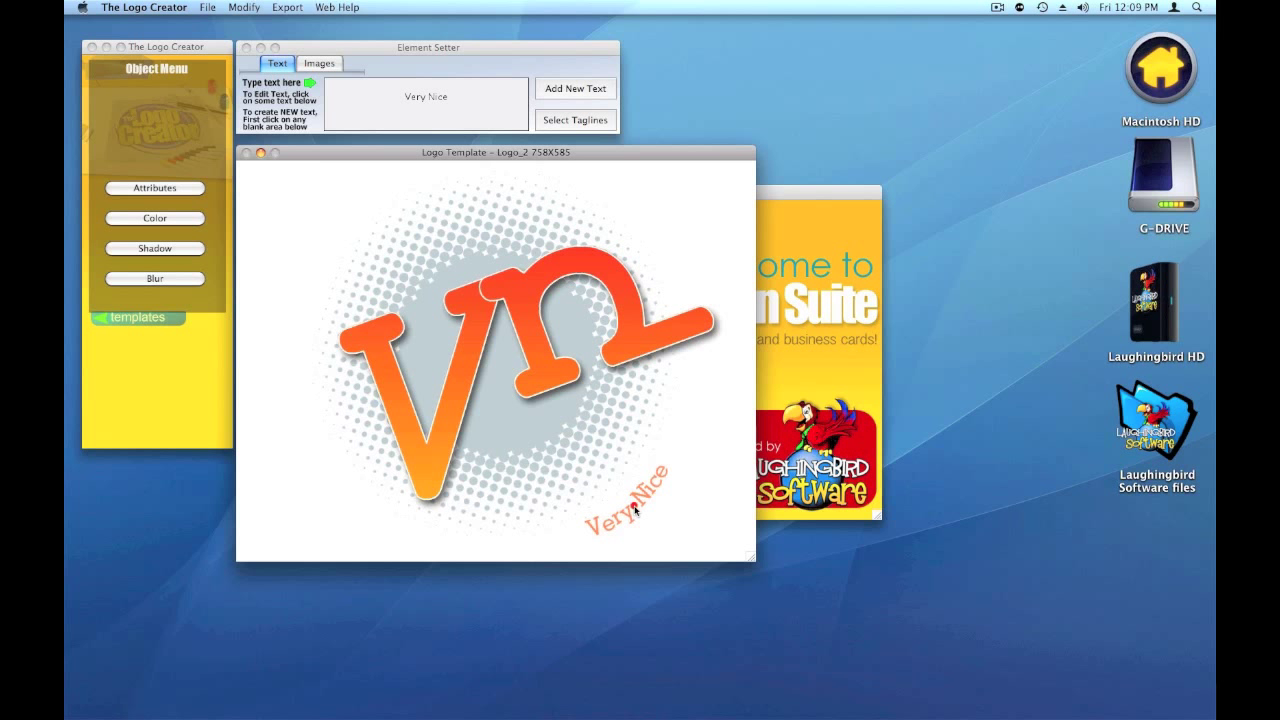
click(283, 226)
click(177, 290)
click(177, 290)
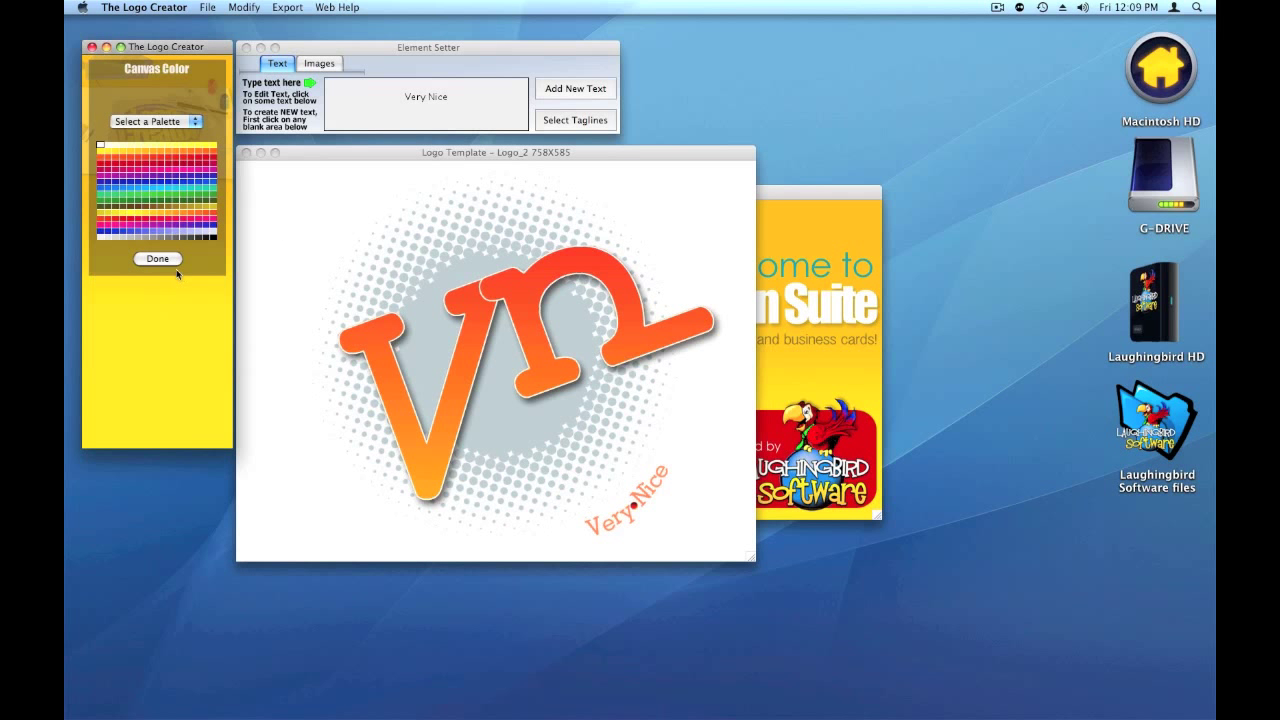
click(189, 230)
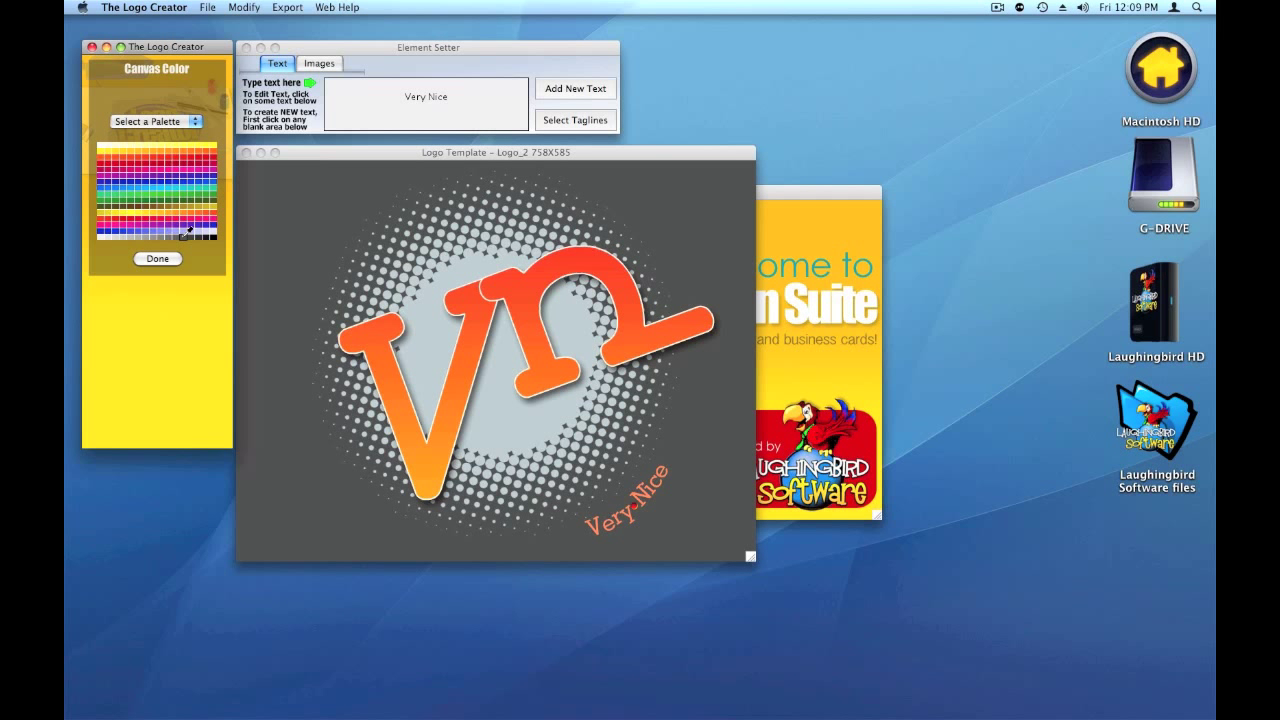
click(161, 236)
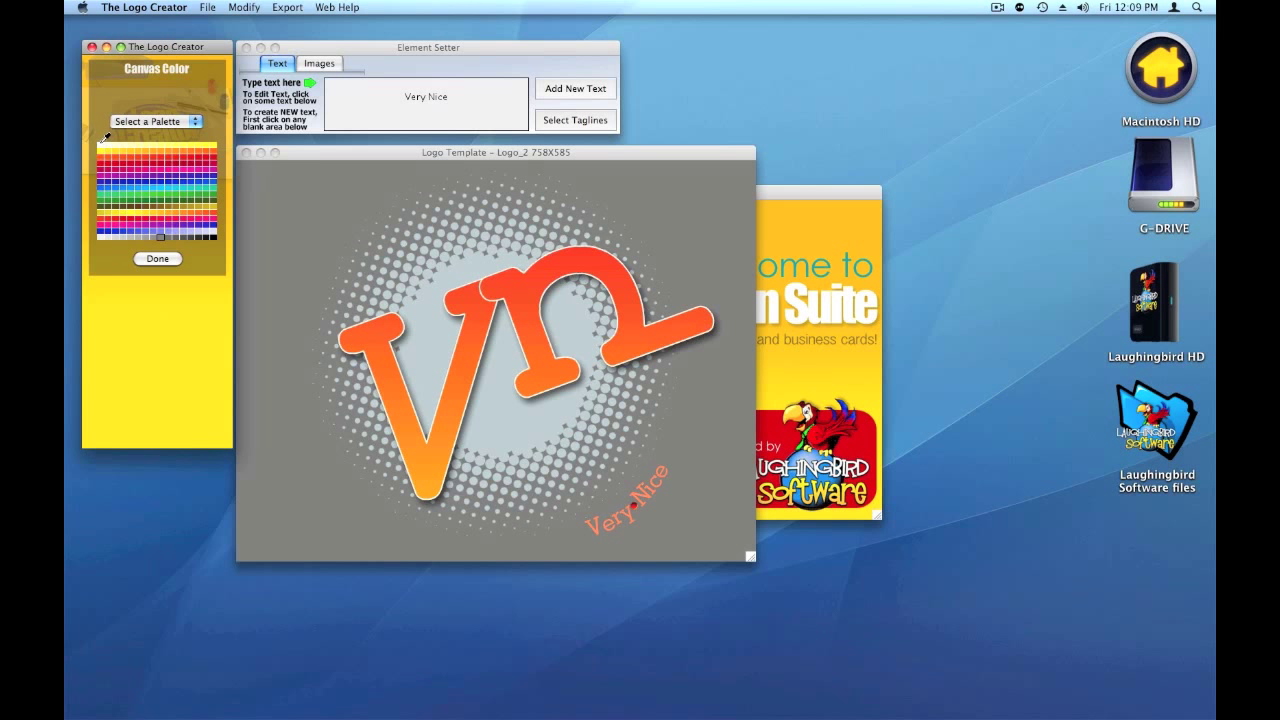
click(100, 144)
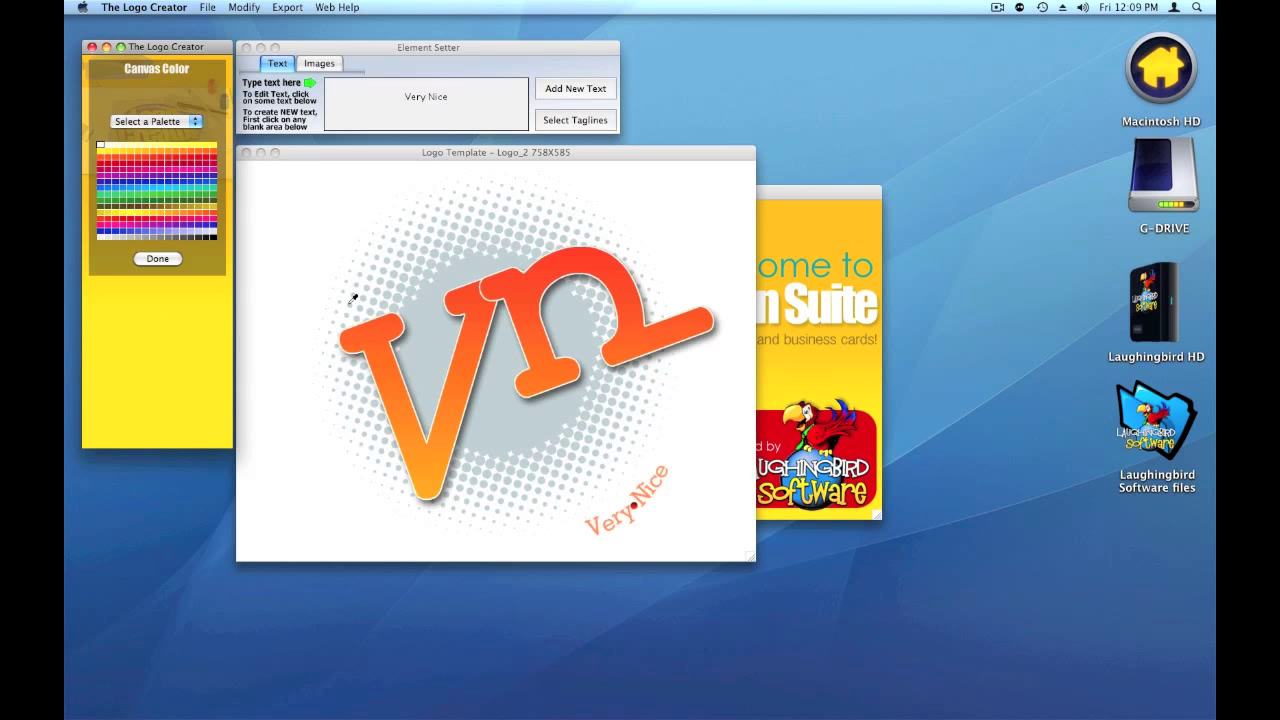
click(162, 260)
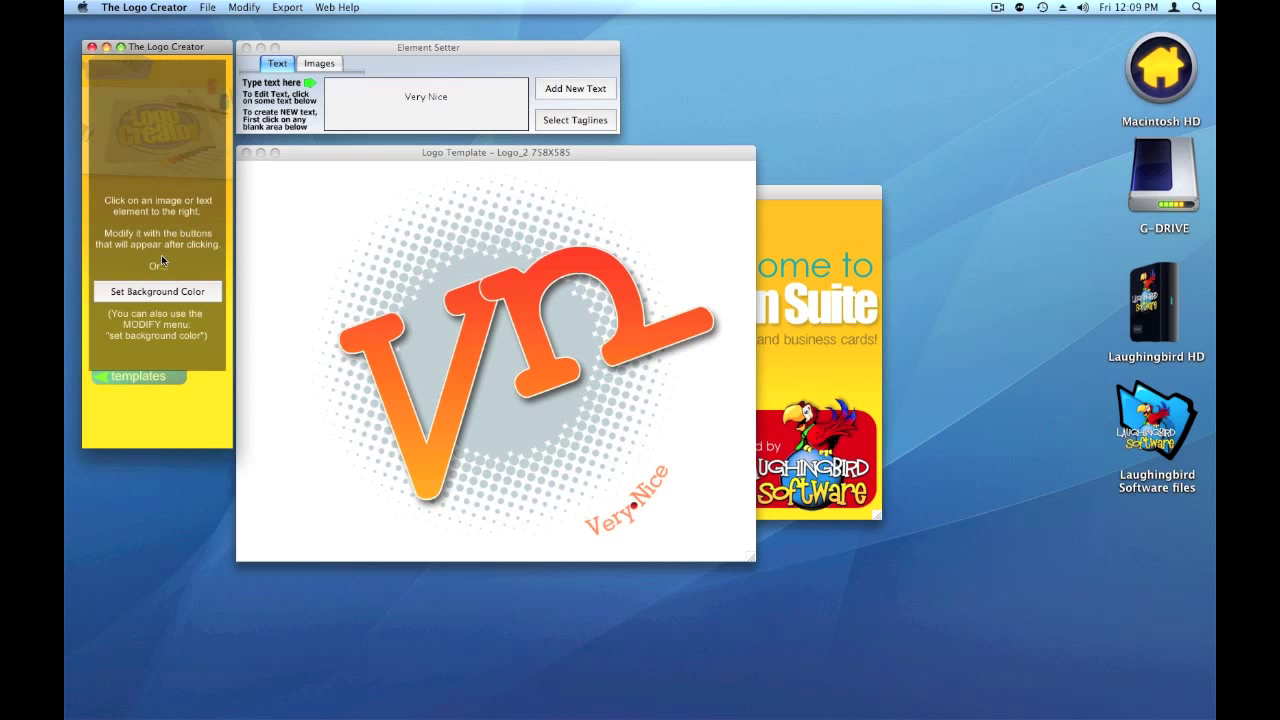